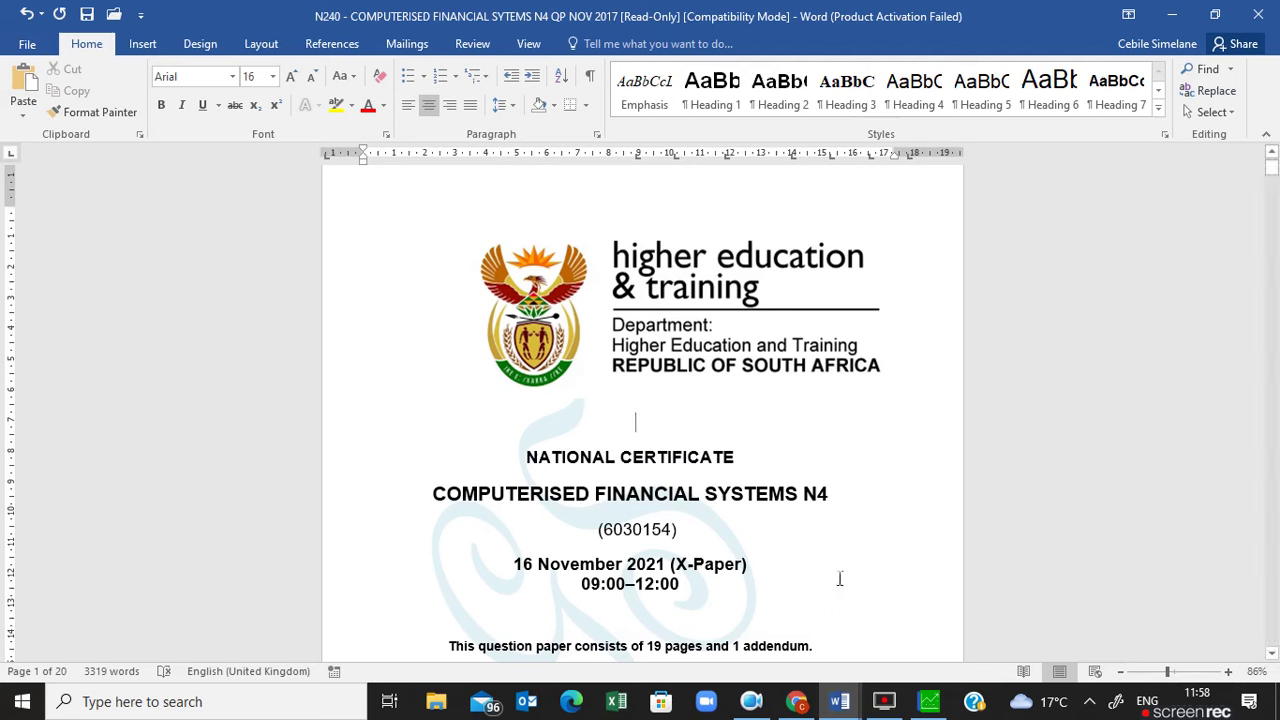
- Switch from Word to Sage 50c Pastel Partner and open its File menu
left_click(928, 704)
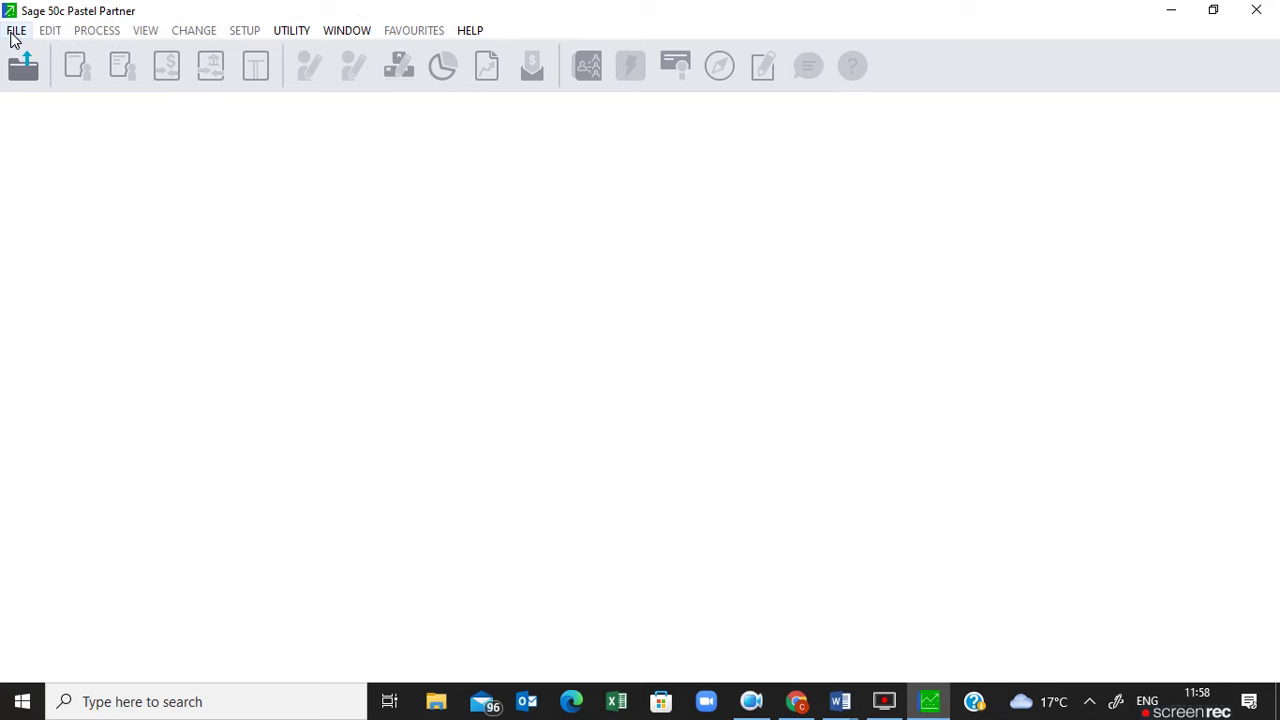
left_click(14, 33)
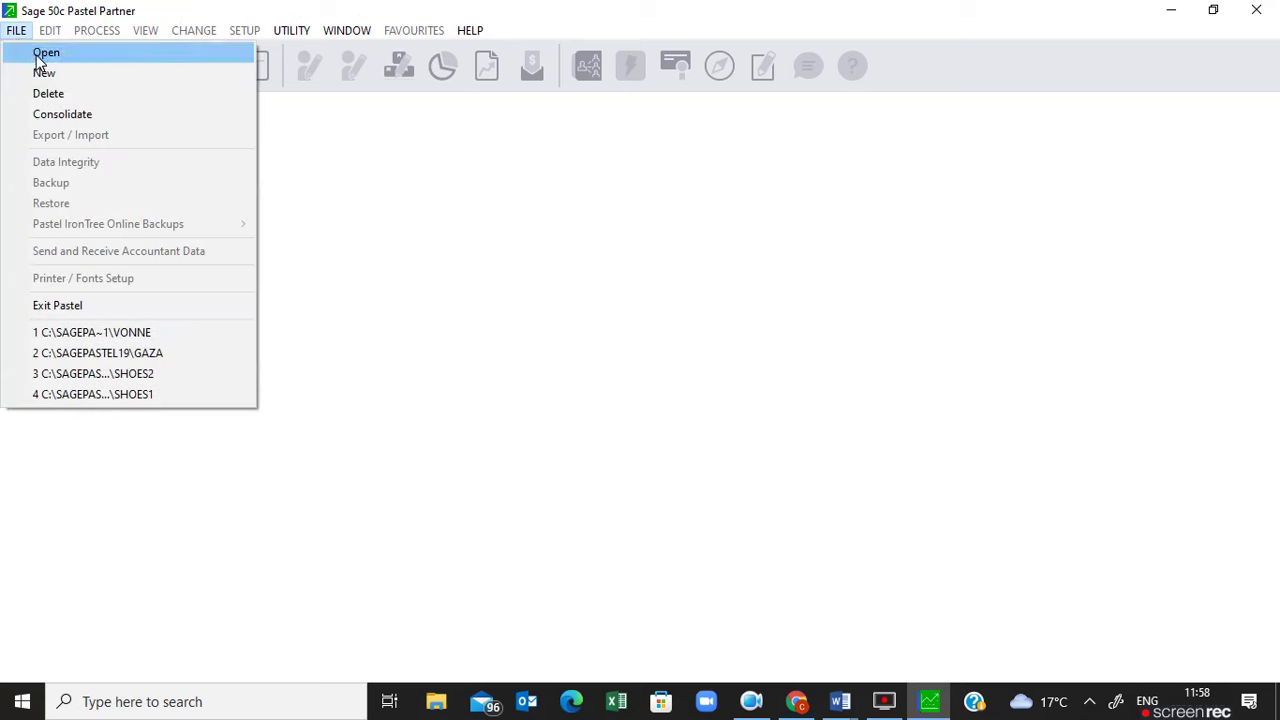
- Choose File > Open to list the companies under C:\SAGEPASTEL19
left_click(40, 55)
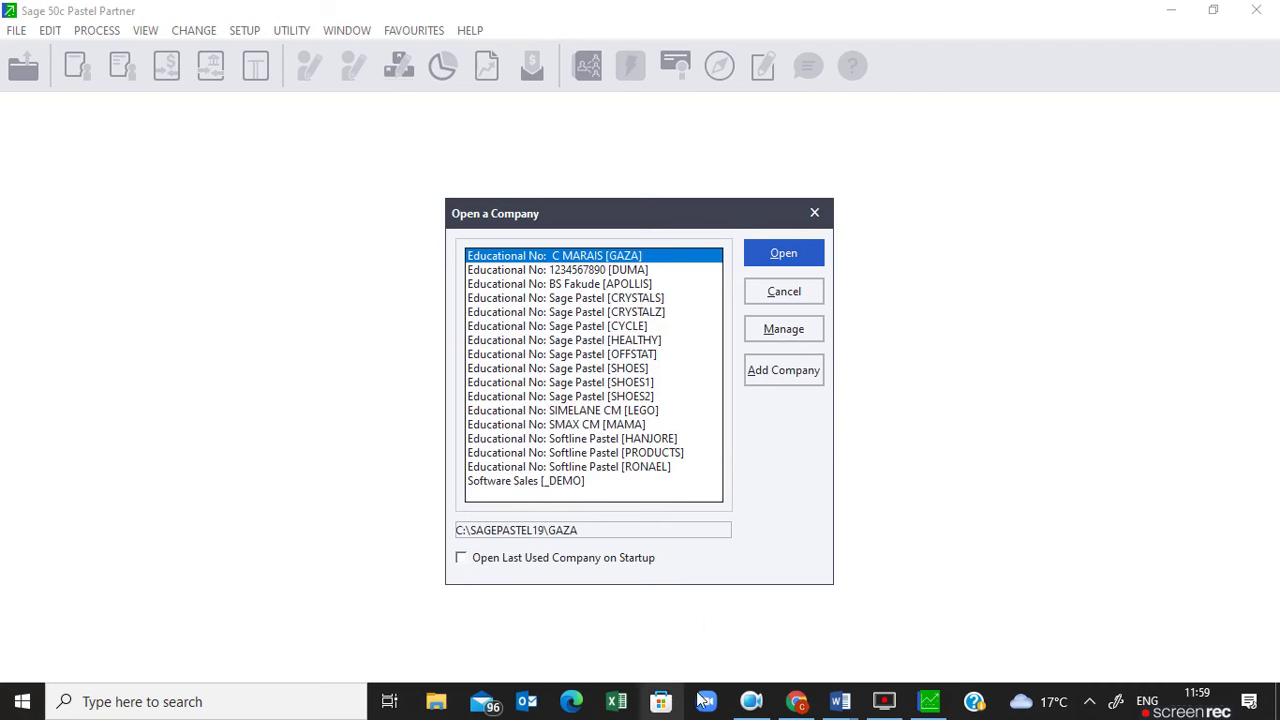
- Copy the VONNE folder from the PNS TOKEN (E:) drive
left_click(437, 704)
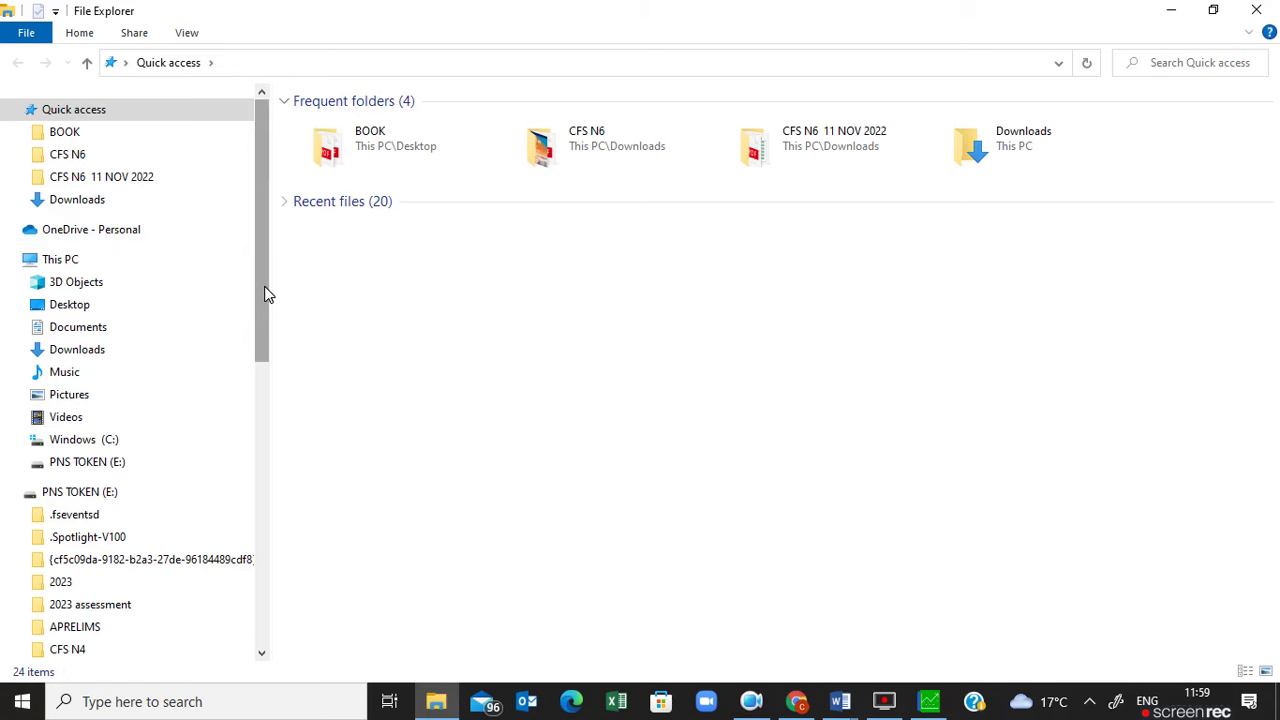
left_click(117, 470)
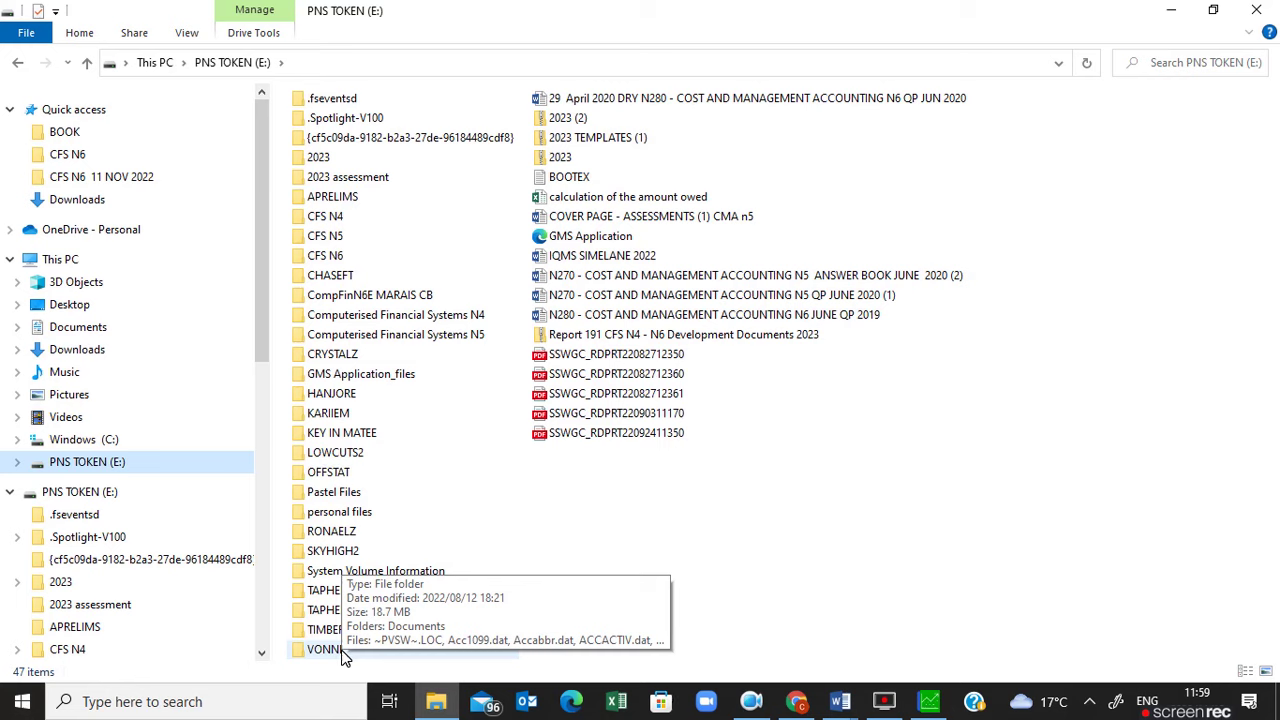
left_click(341, 652)
right_click(341, 652)
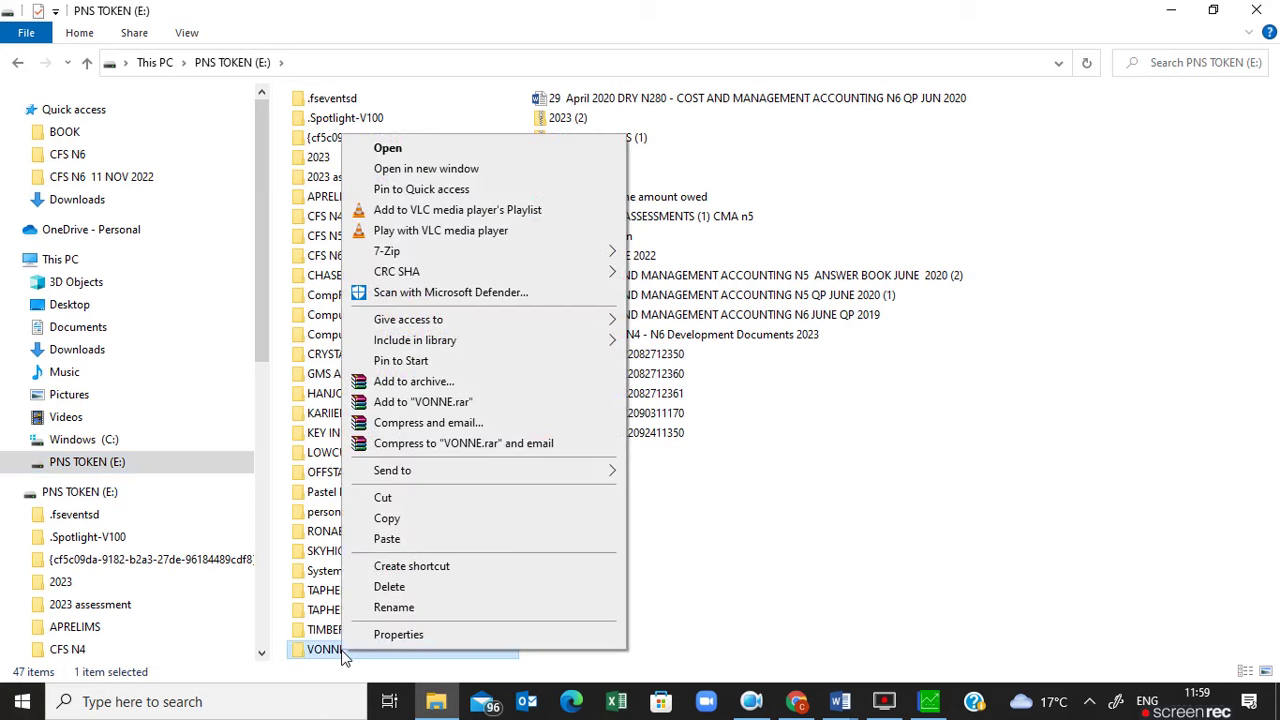
left_click(386, 518)
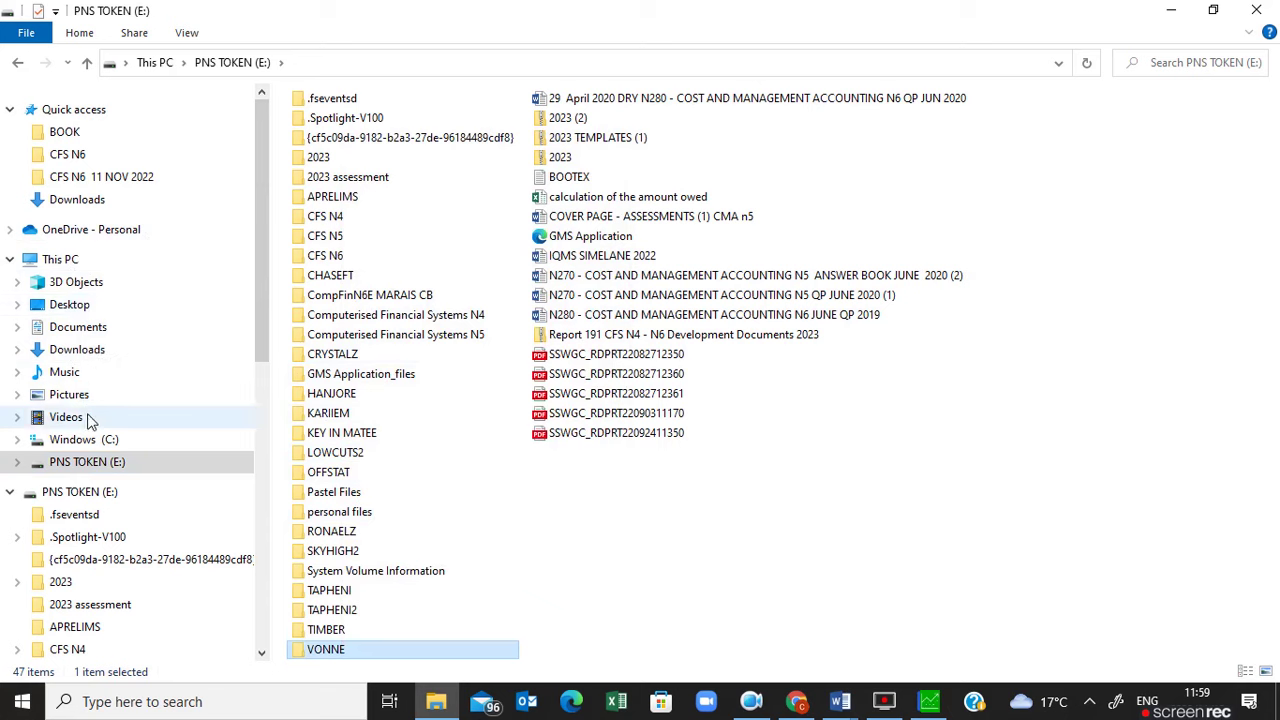
- Paste VONNE into the SagePastel19 folder on Windows (C:), then return to Pastel
left_click(98, 443)
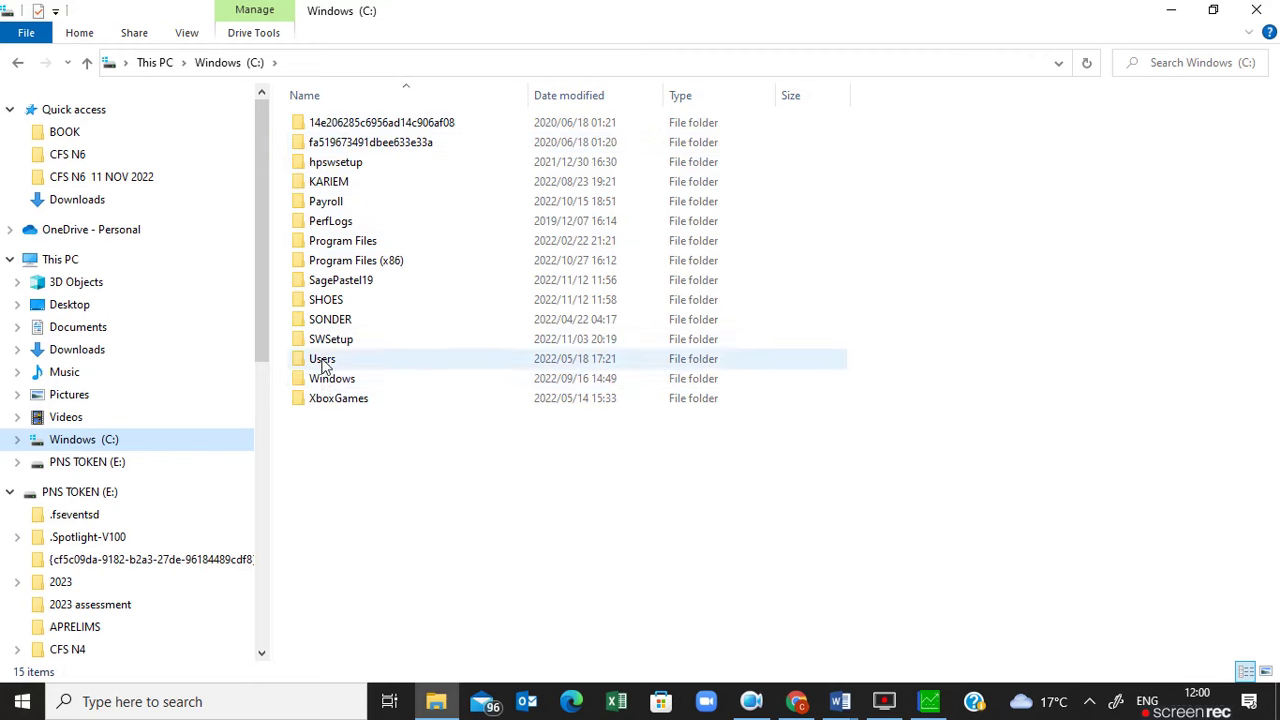
right_click(333, 287)
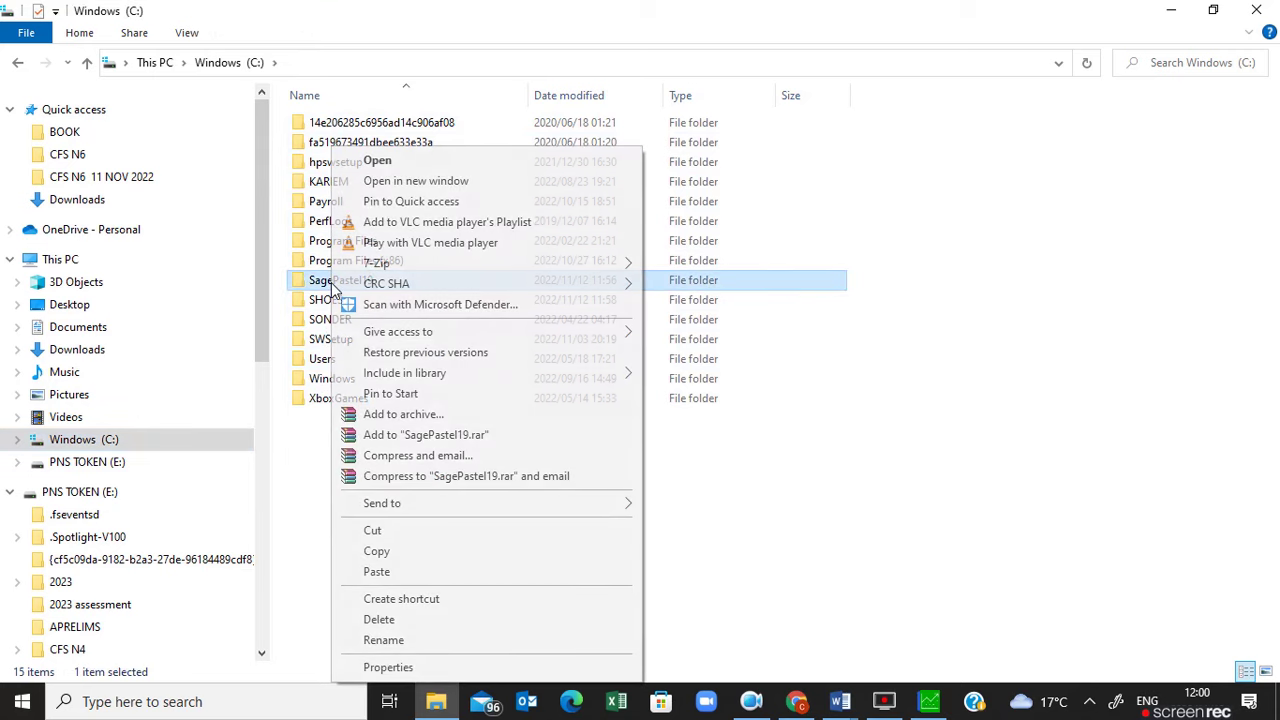
left_click(382, 576)
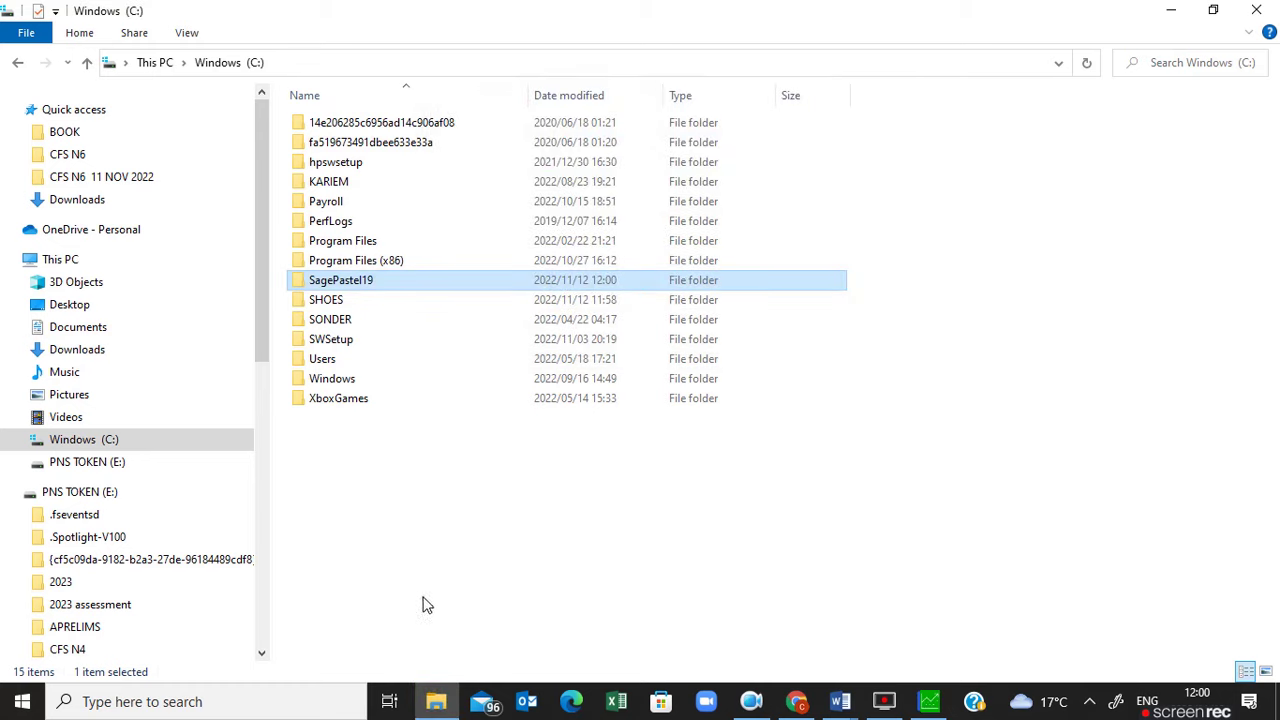
left_click(933, 712)
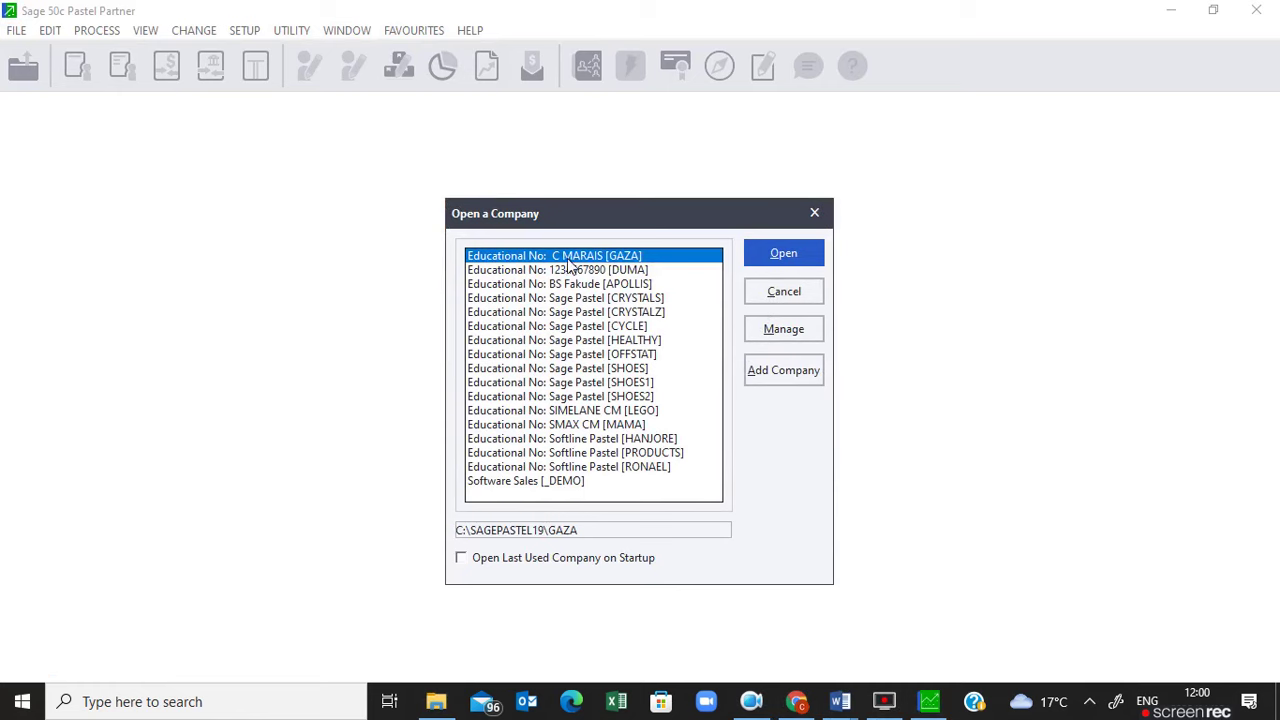
- Cancel the Open a Company dialog, reopen it, and start registering a new company
left_click(771, 298)
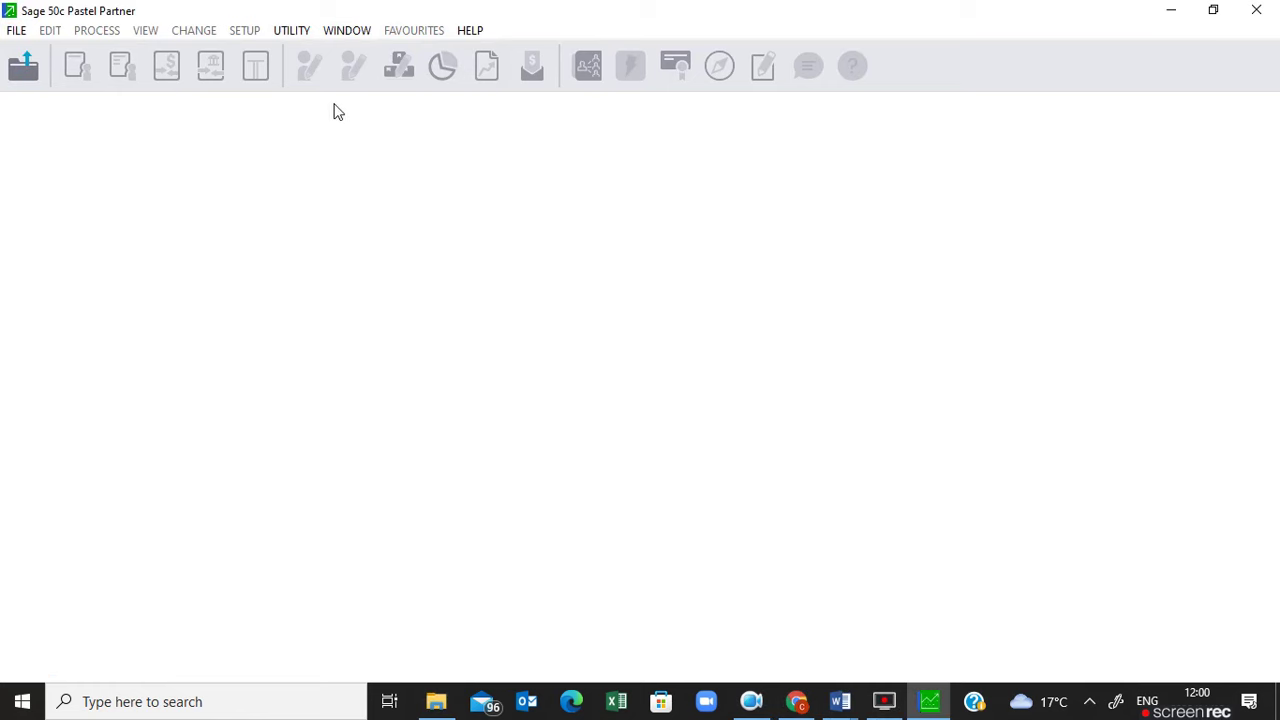
left_click(16, 31)
left_click(25, 53)
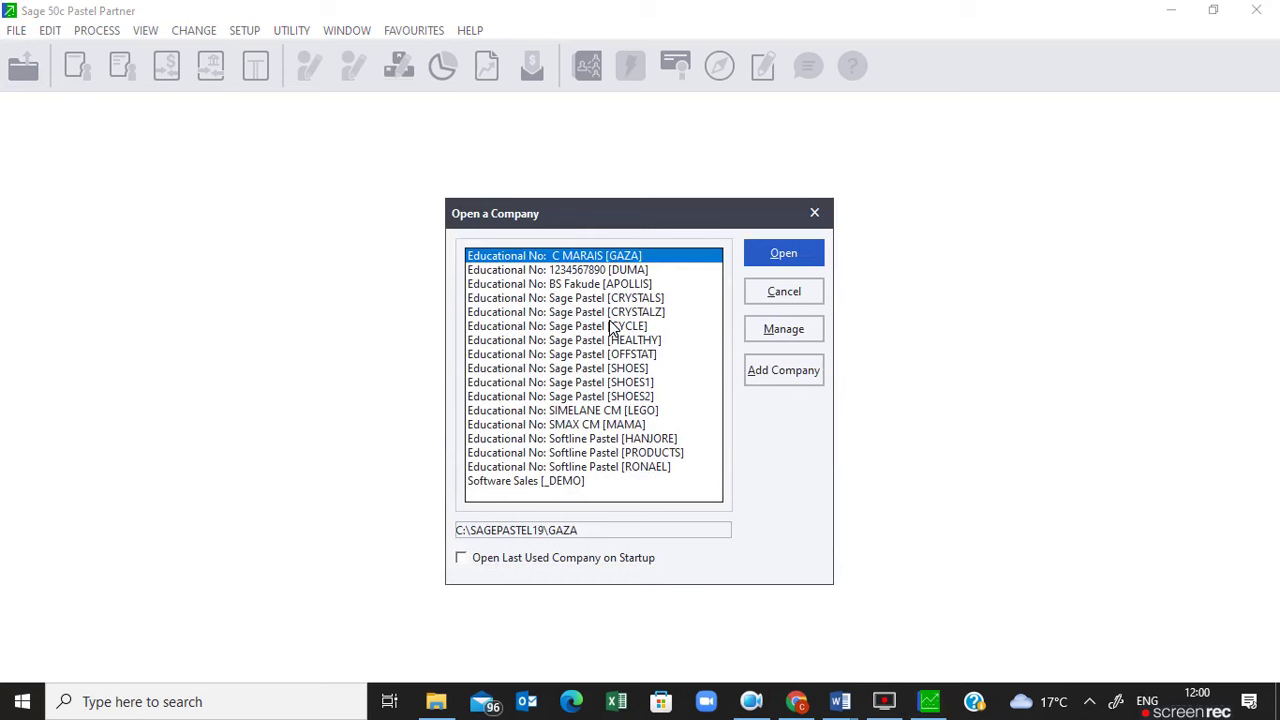
left_click(778, 376)
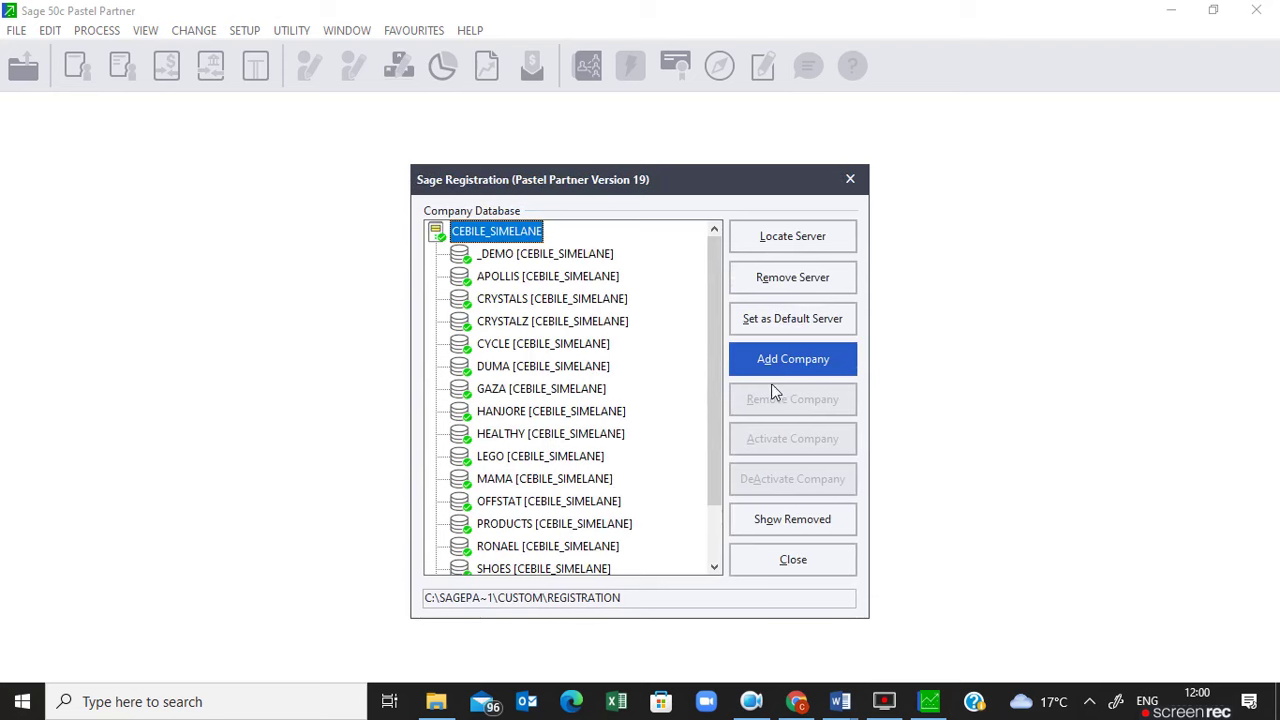
- Register the VONNE company folder and close the Sage Registration window
left_click(800, 360)
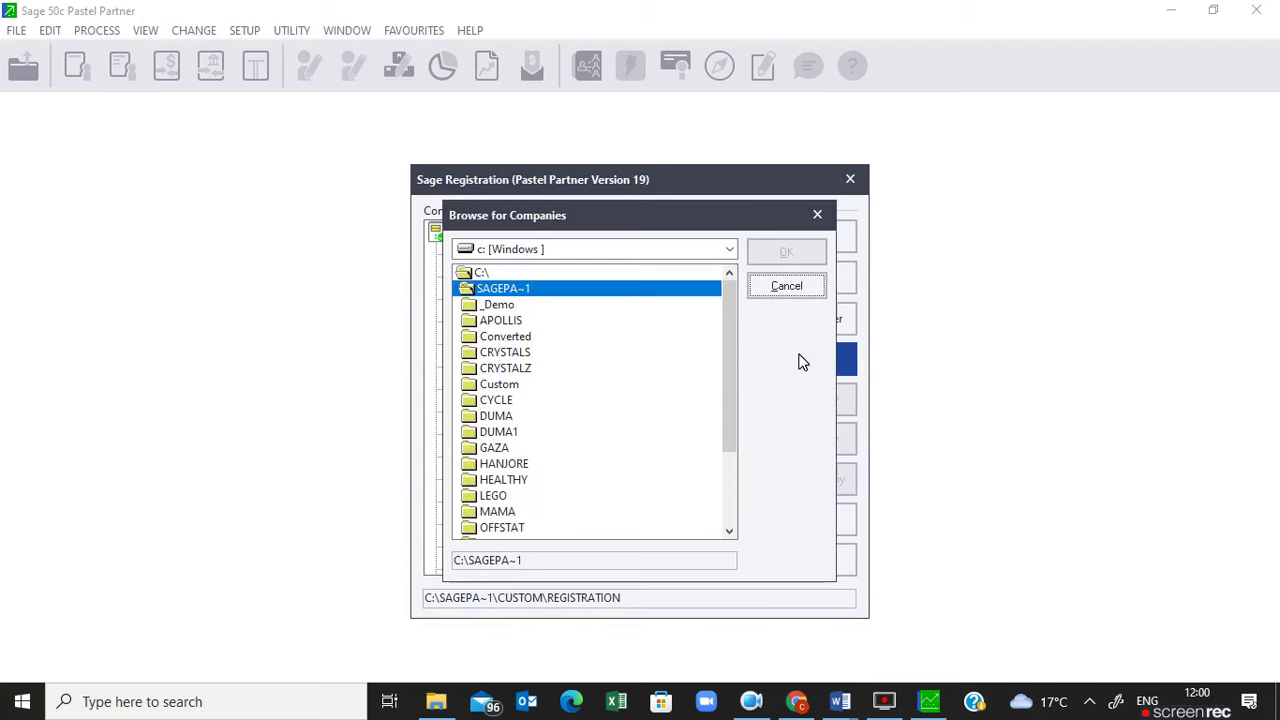
left_click_drag(729, 316, 729, 399)
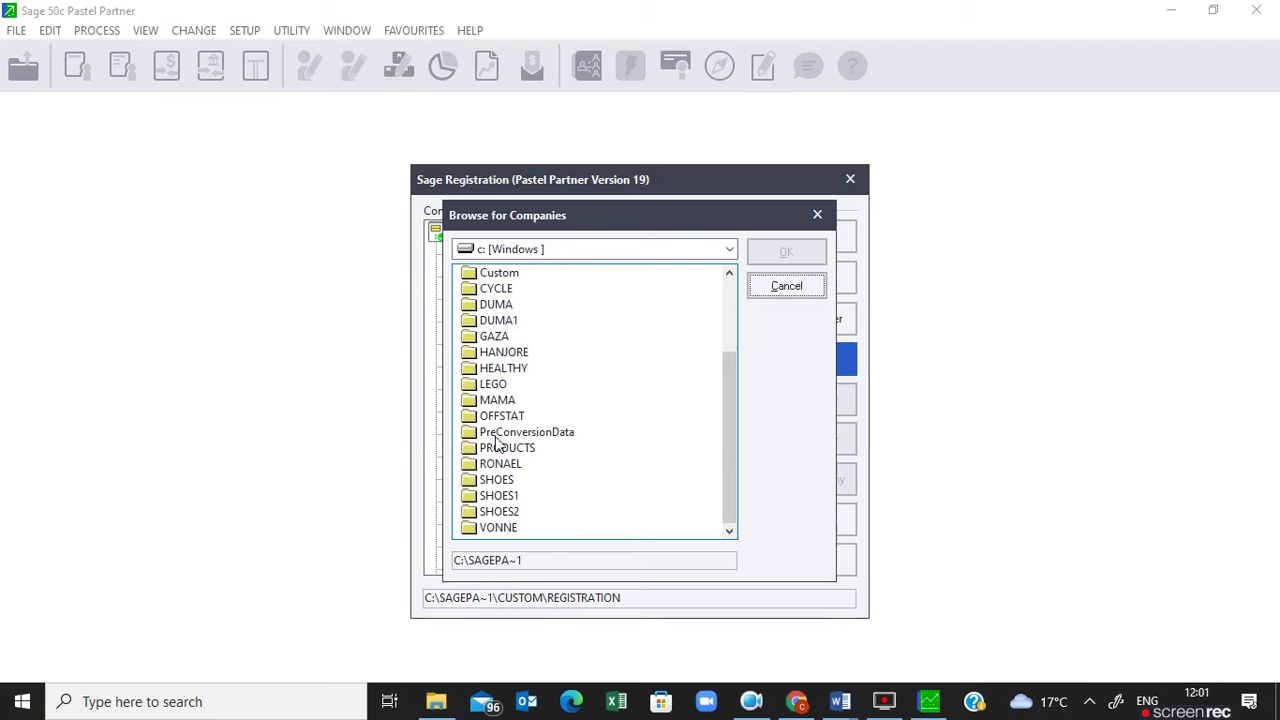
left_click(494, 530)
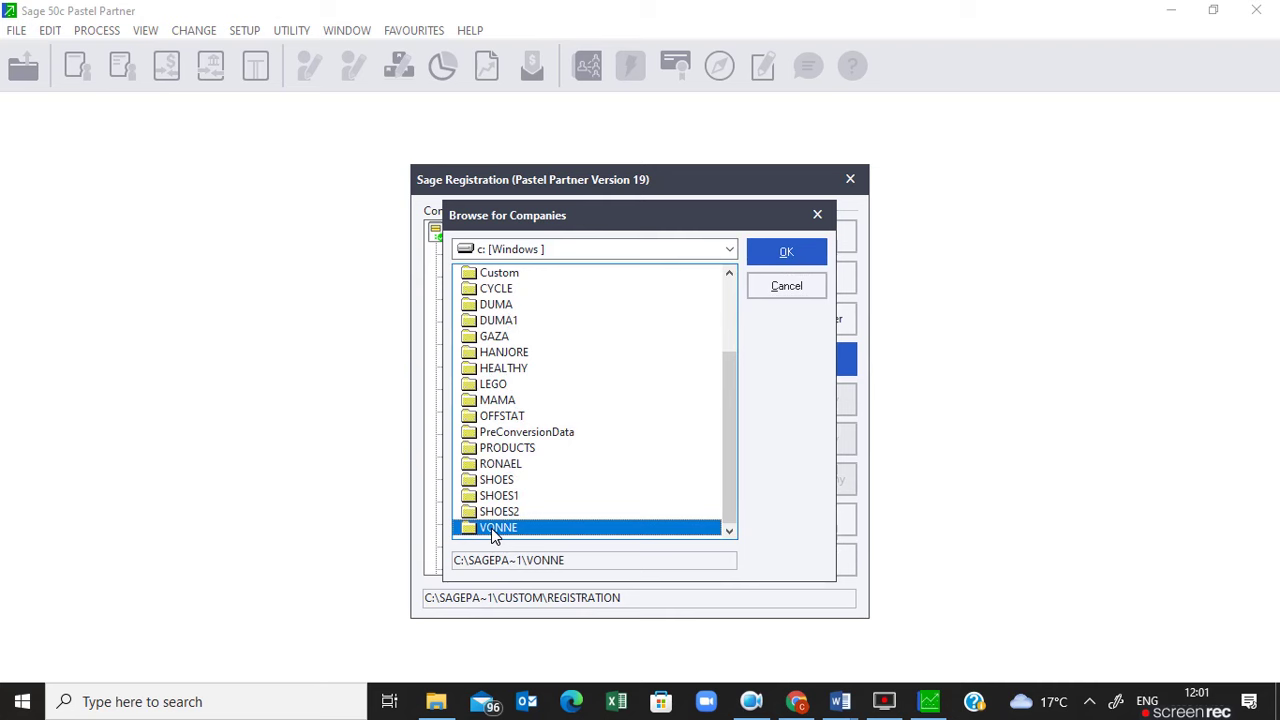
left_click(782, 255)
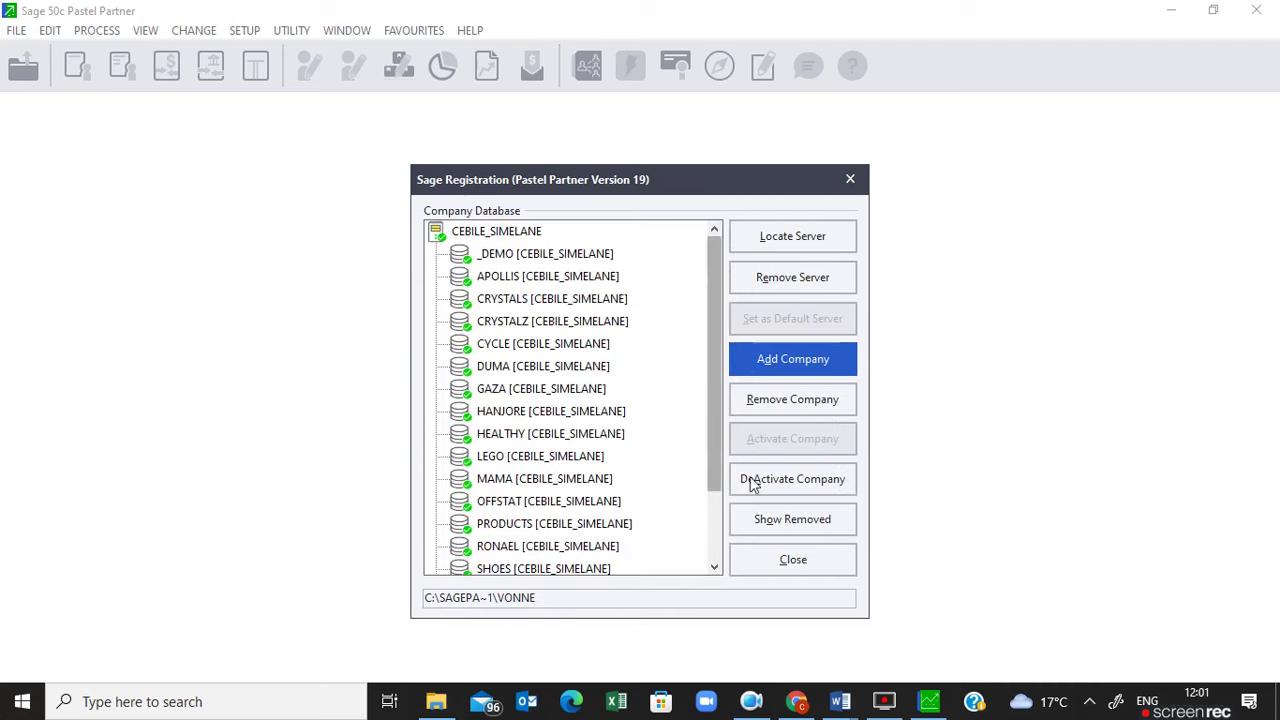
left_click(794, 558)
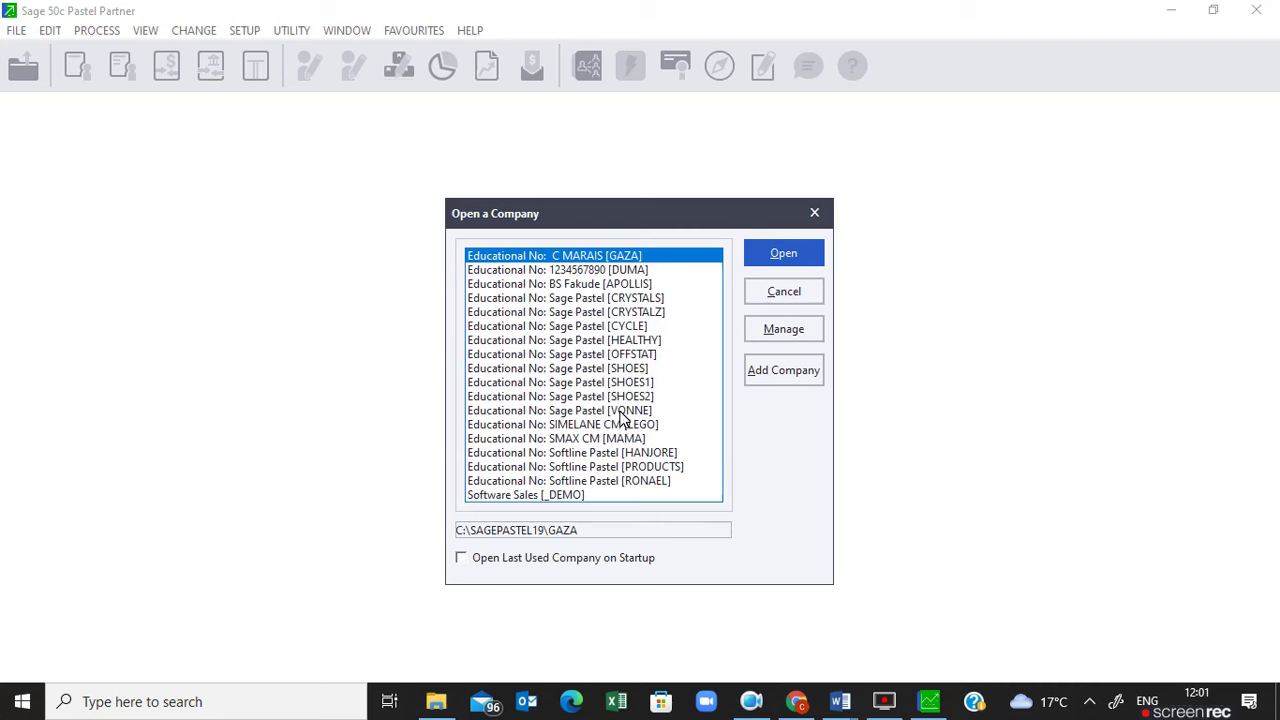
- Open Educational No: Sage Pastel [VONNE], entering the login password
left_click(622, 411)
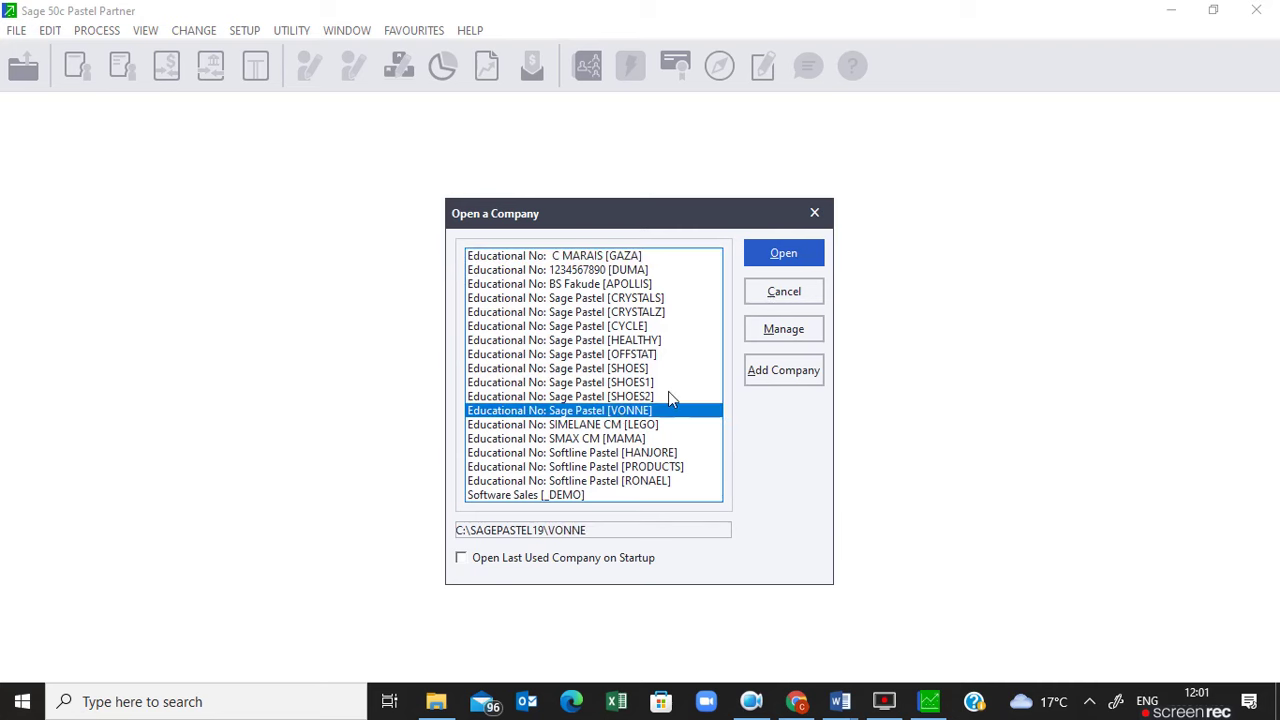
left_click(781, 255)
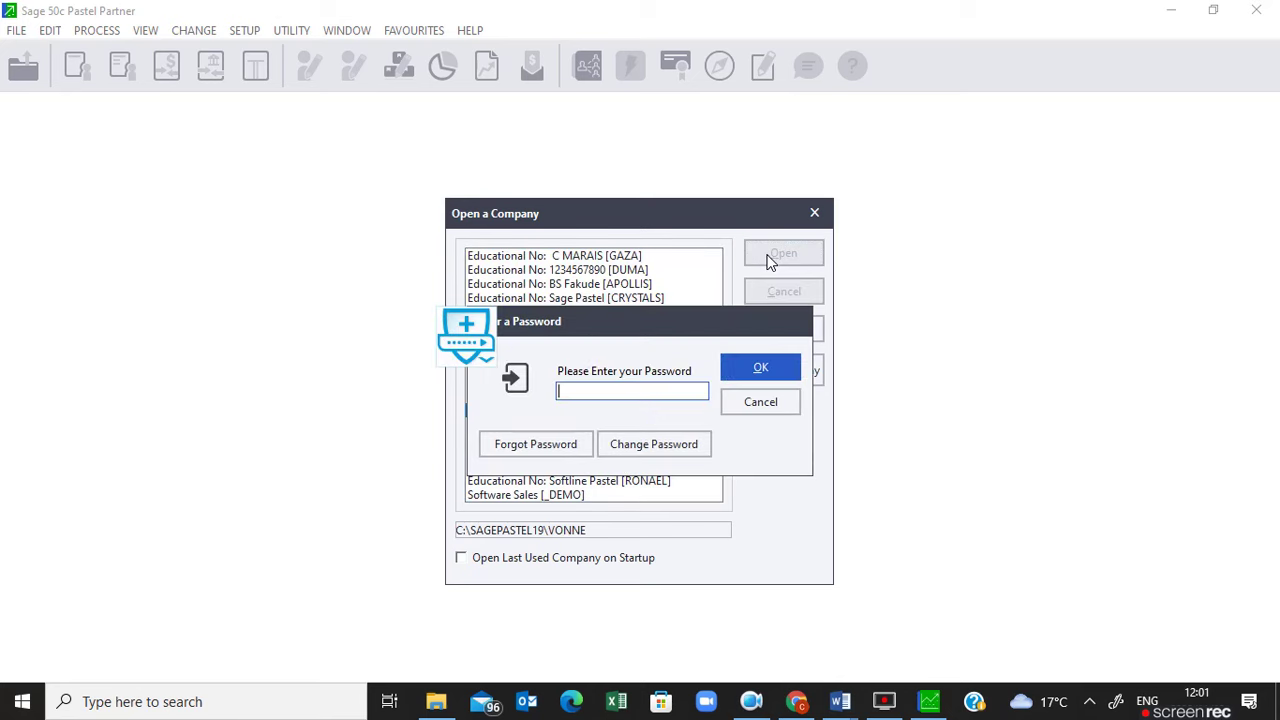
type("•••")
key("Return")
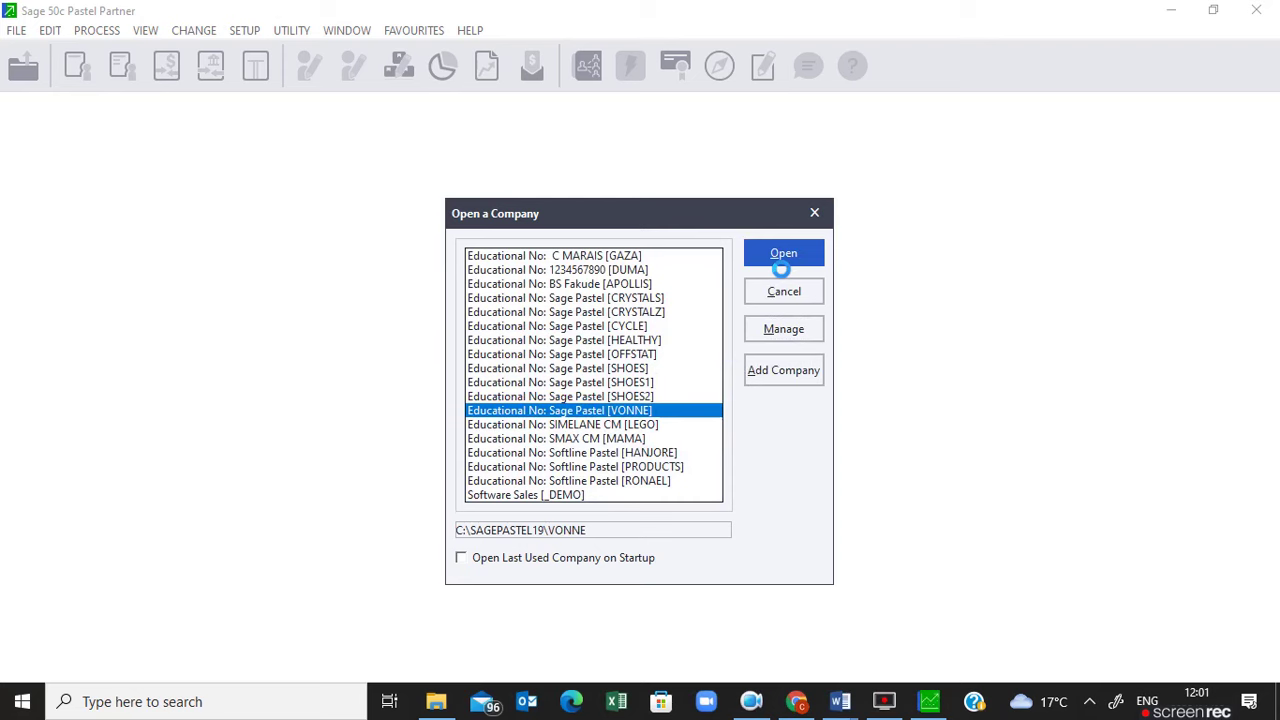
left_click(770, 256)
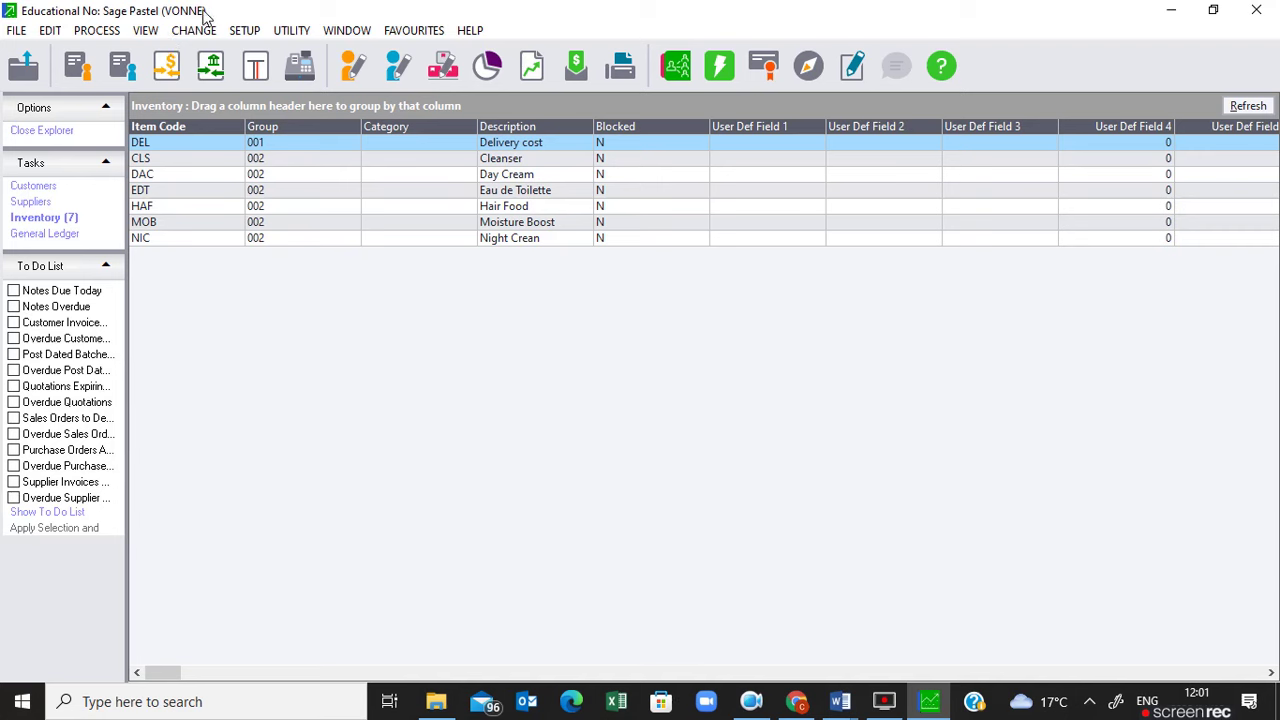
- View VONNE's customers, suppliers, inventory and general ledger, ending on the 3-customer list
left_click(62, 194)
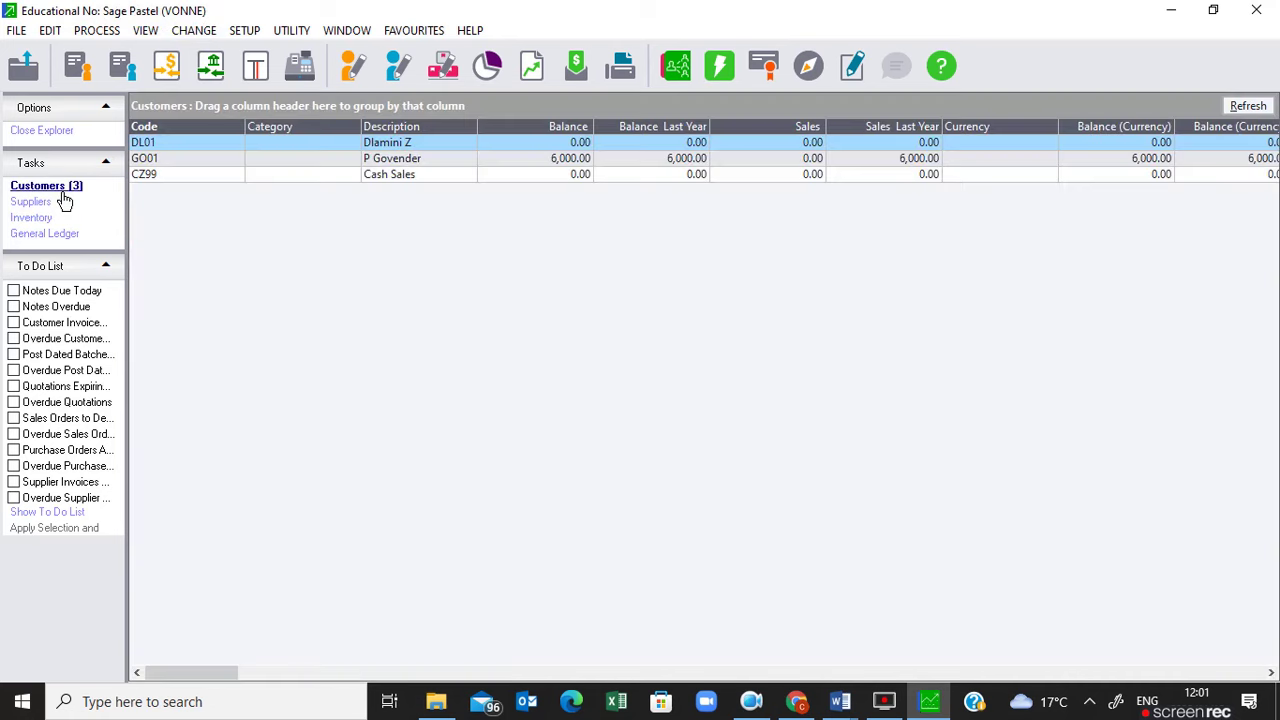
left_click(56, 205)
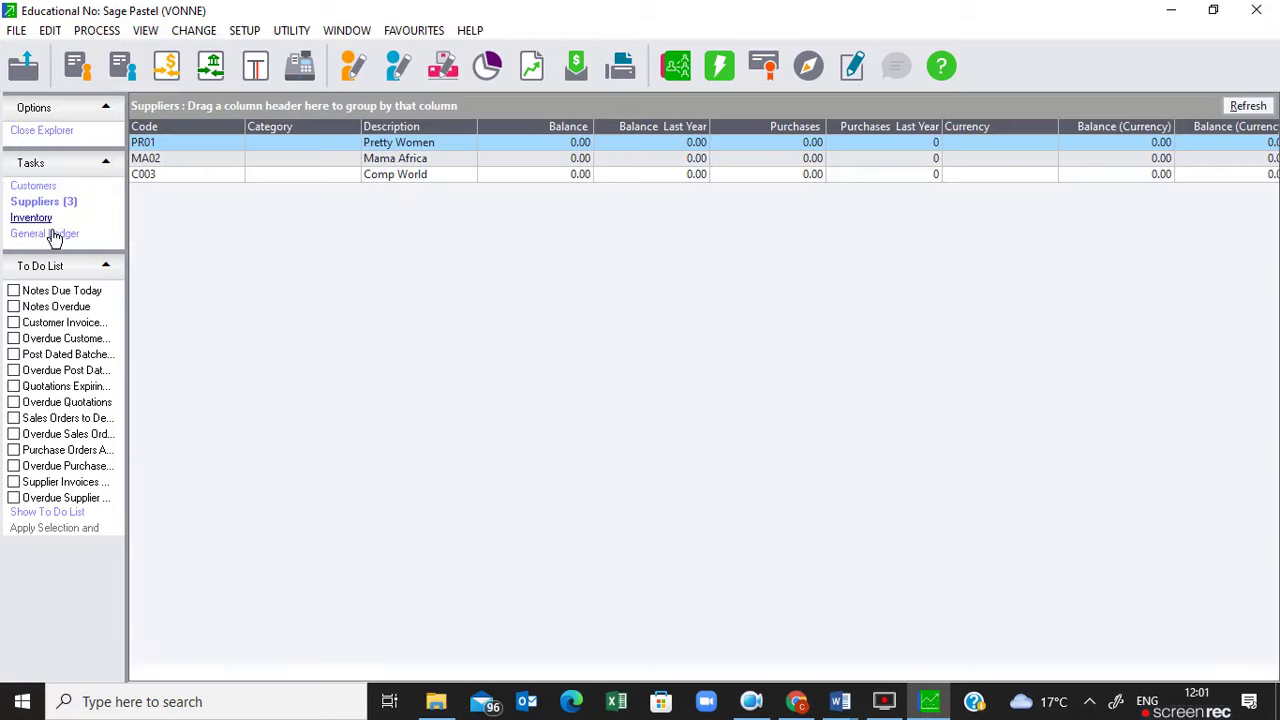
left_click(45, 222)
left_click(48, 236)
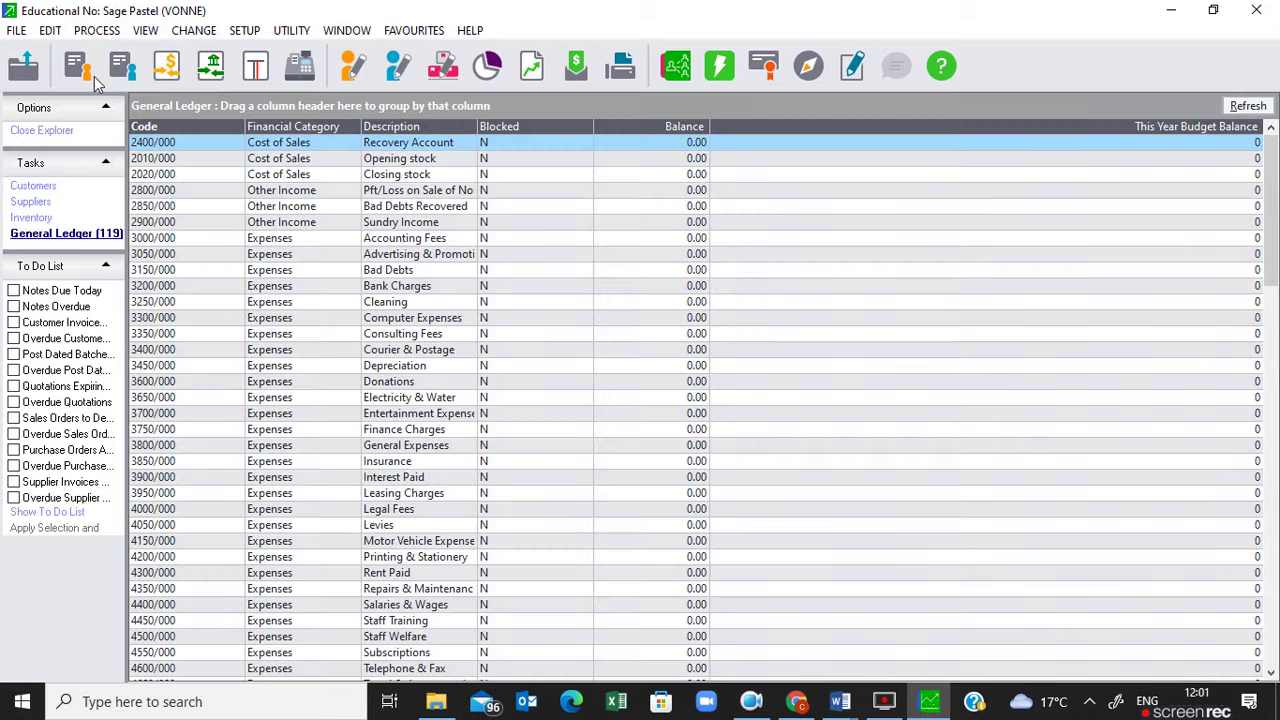
left_click(58, 205)
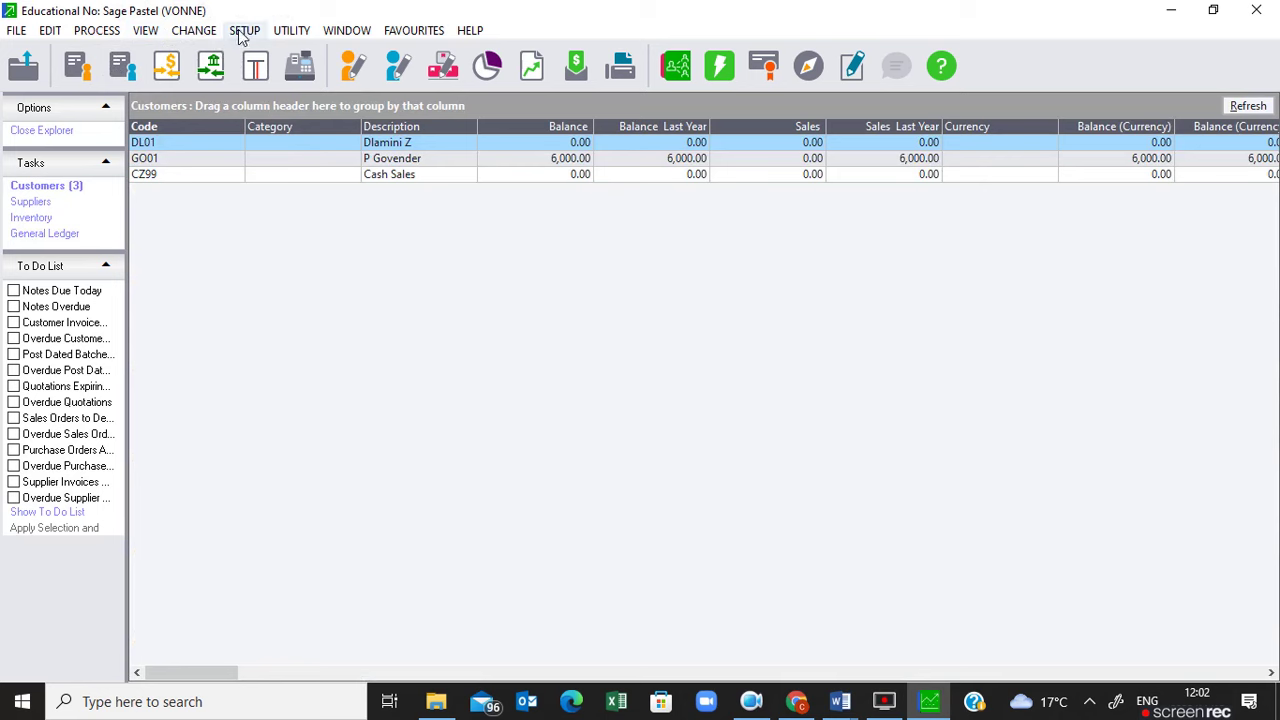
- Open Setup > Company Parameters, entering the password when prompted
left_click(245, 33)
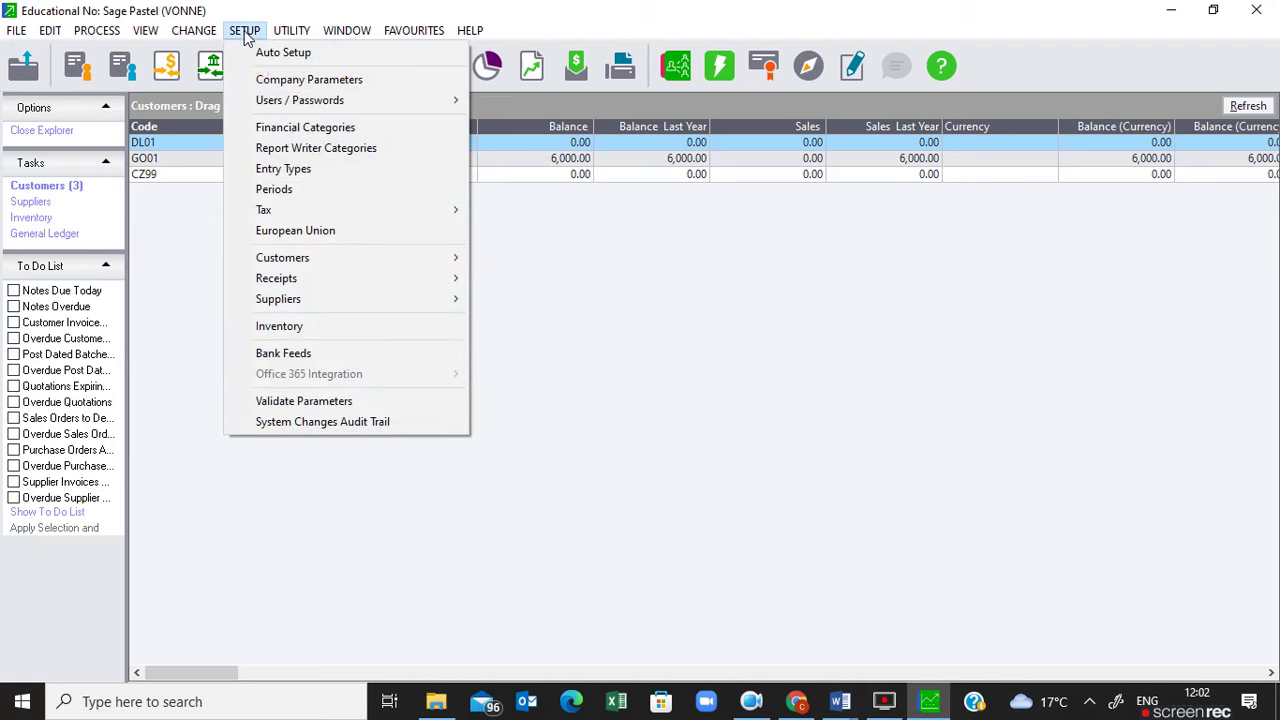
left_click(316, 79)
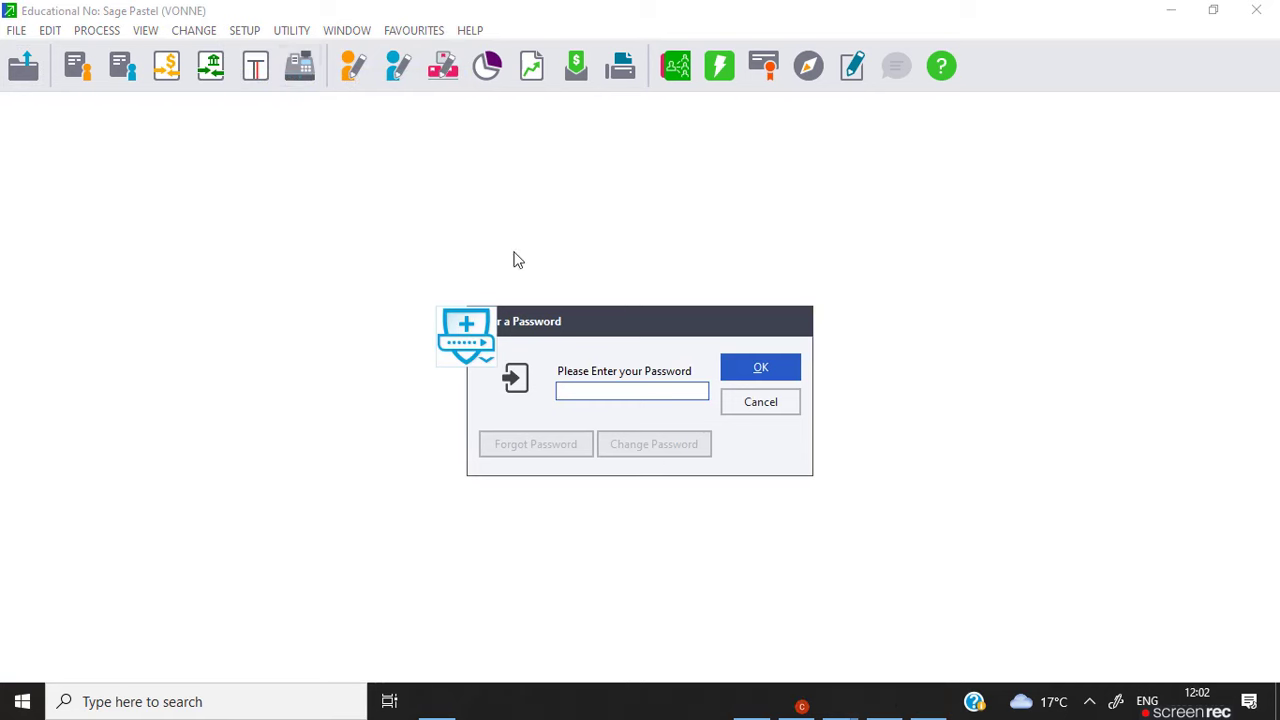
type("****")
key("Return")
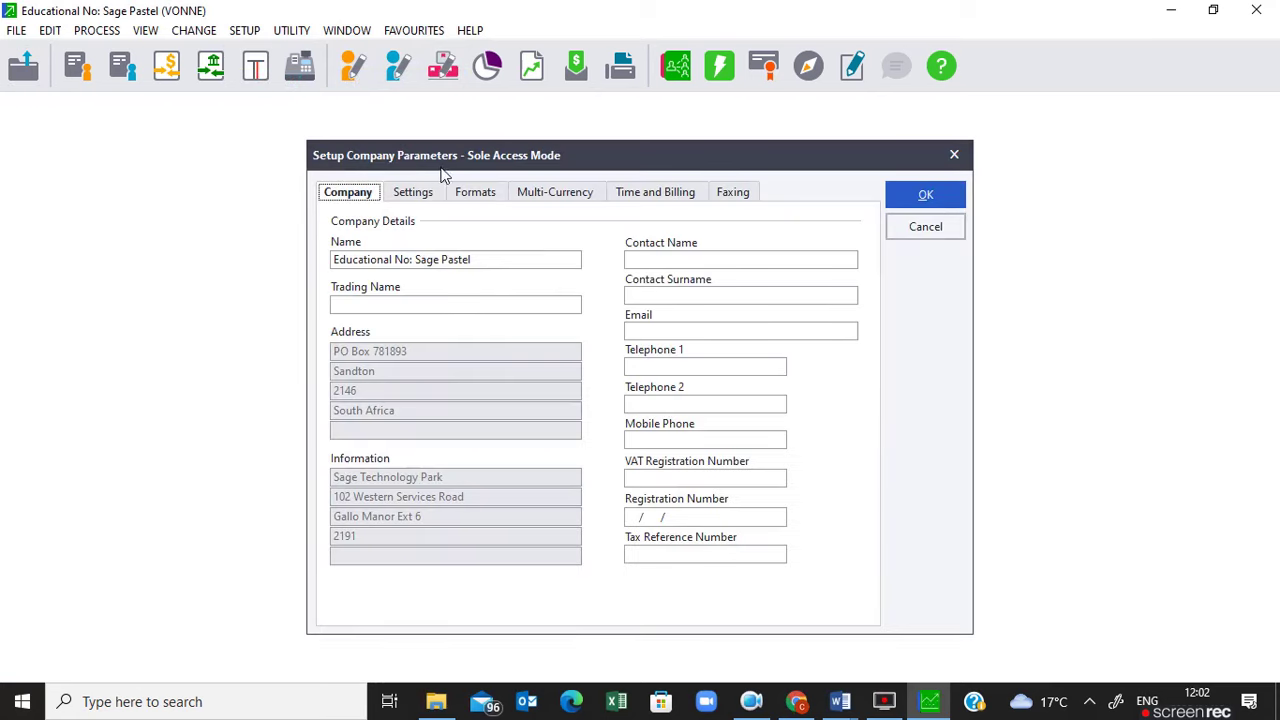
left_click(385, 268)
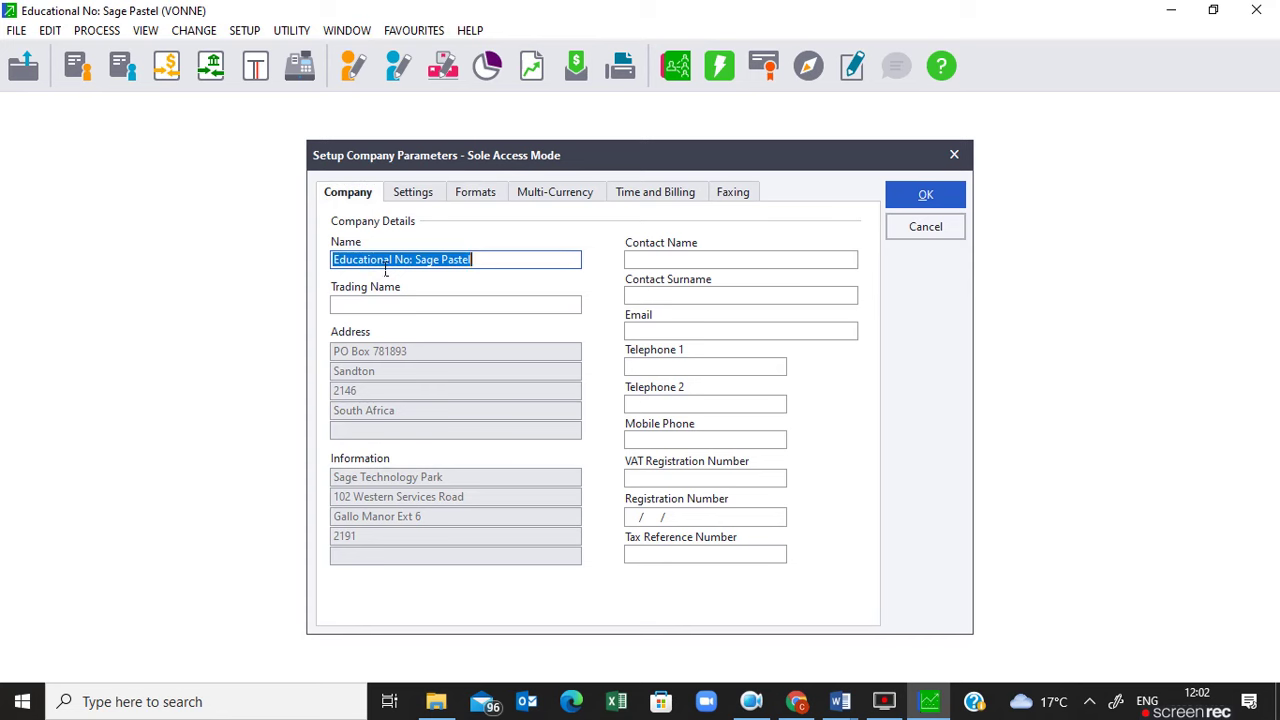
double_click(378, 265)
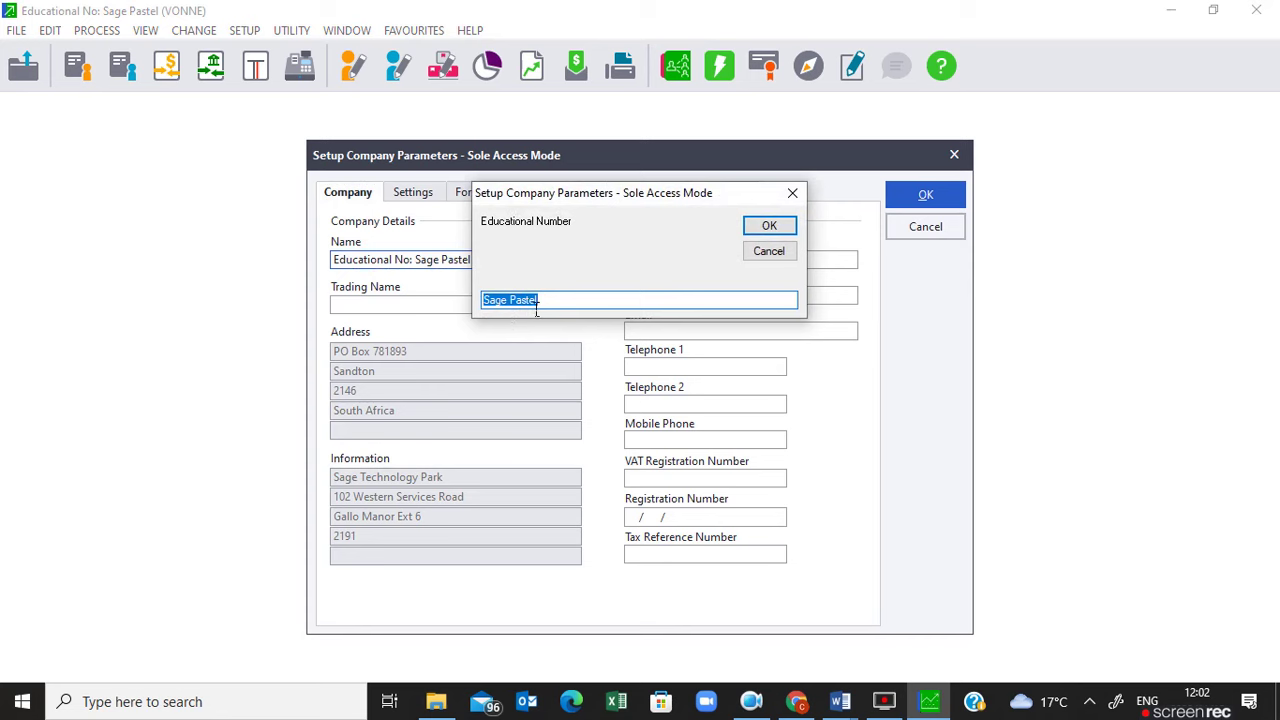
type("1234567890")
left_click(766, 225)
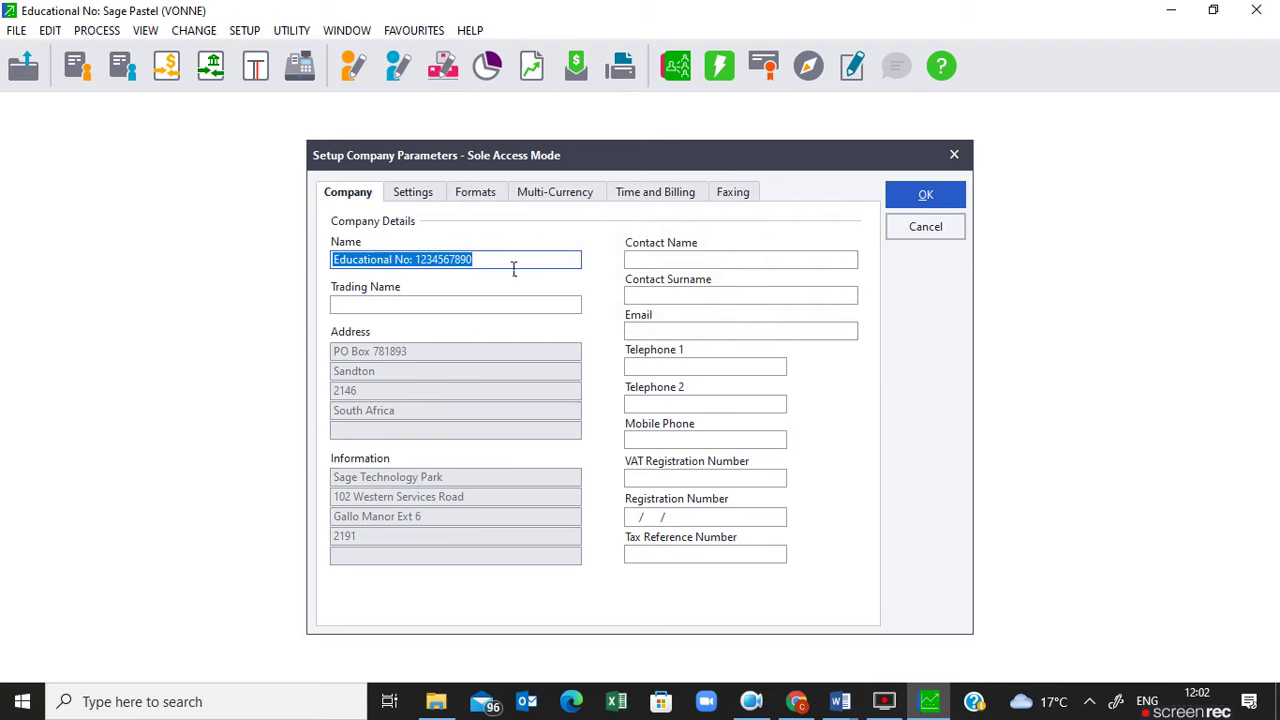
left_click(929, 197)
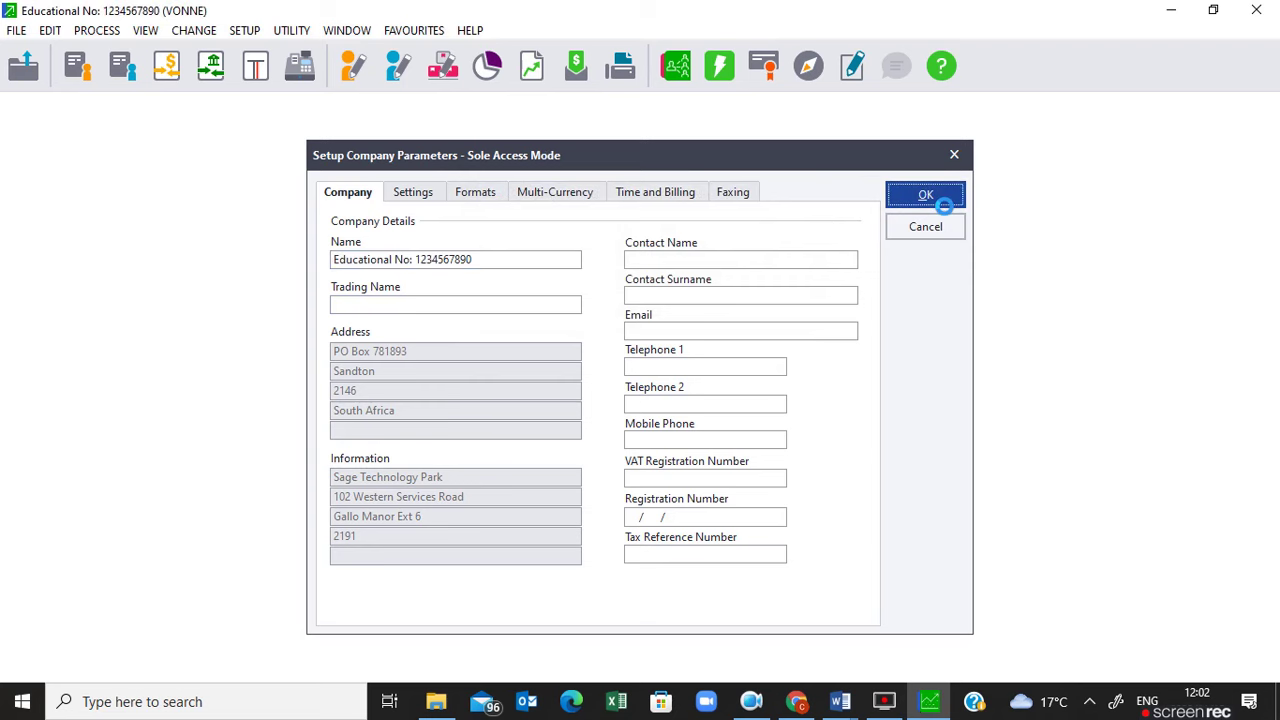
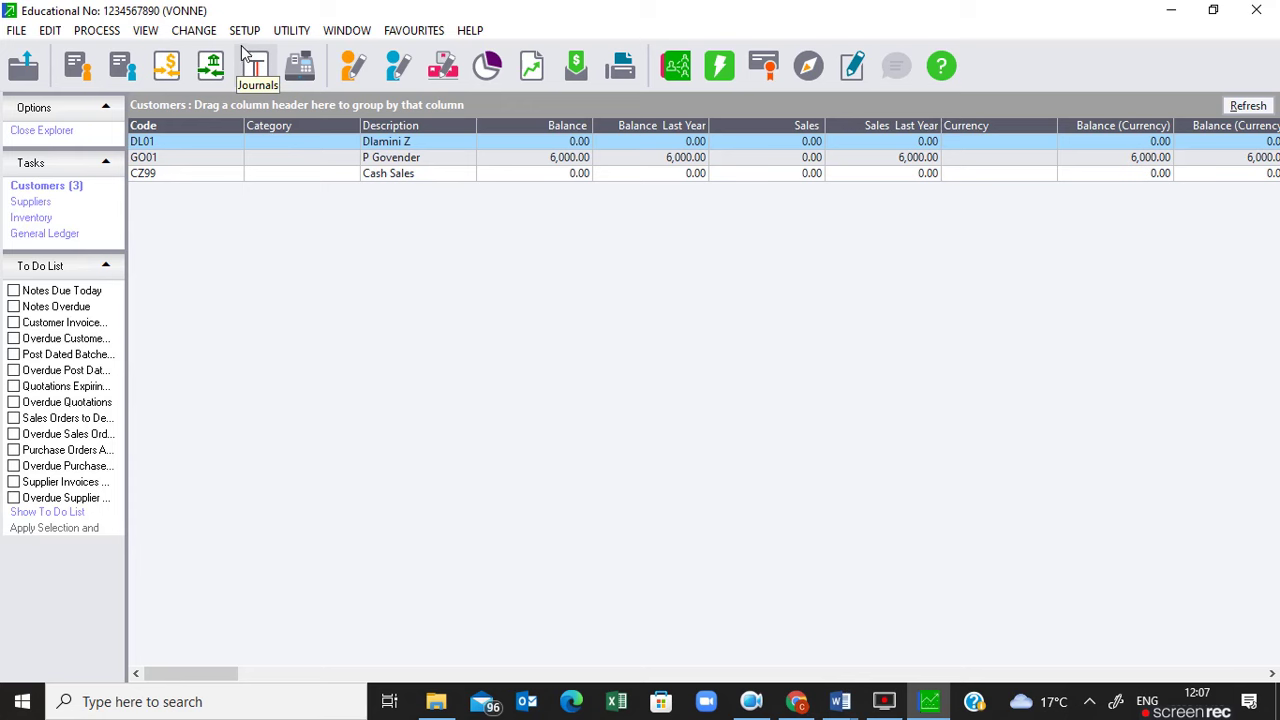
- Set the Supplier Invoice next number to SUP001 in supplier document setup and save
left_click(244, 32)
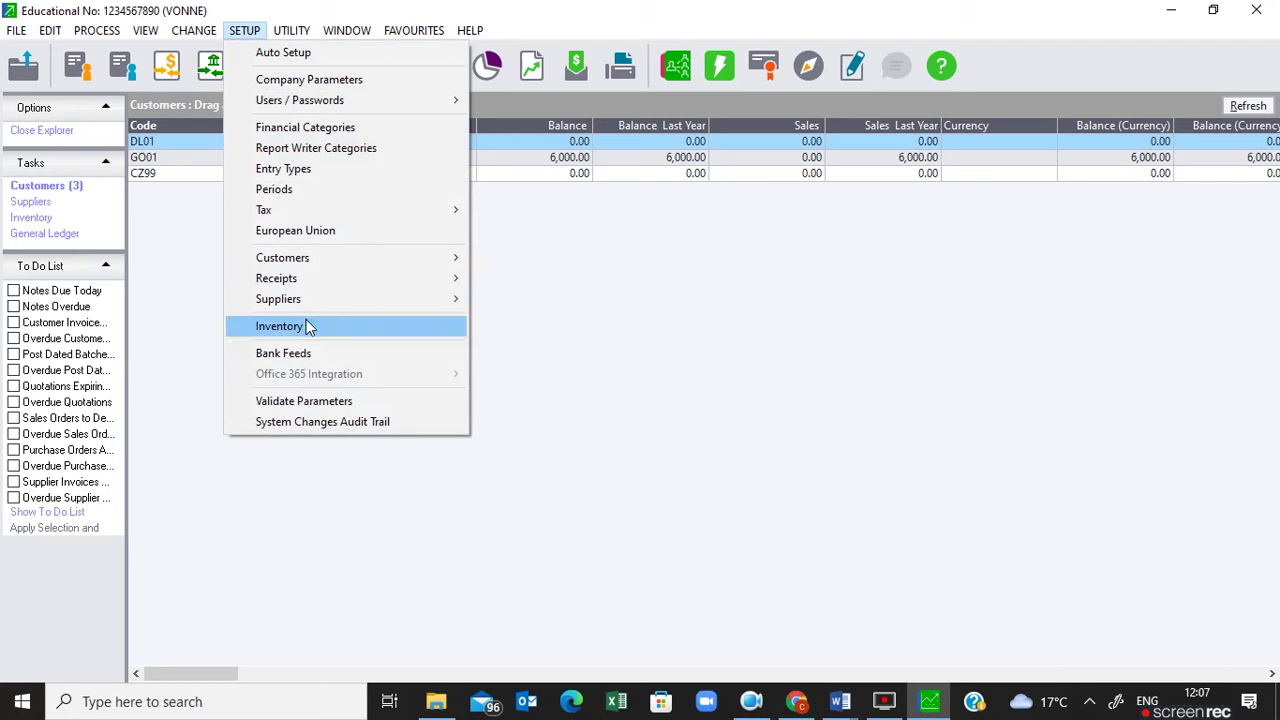
mouse_move(290, 300)
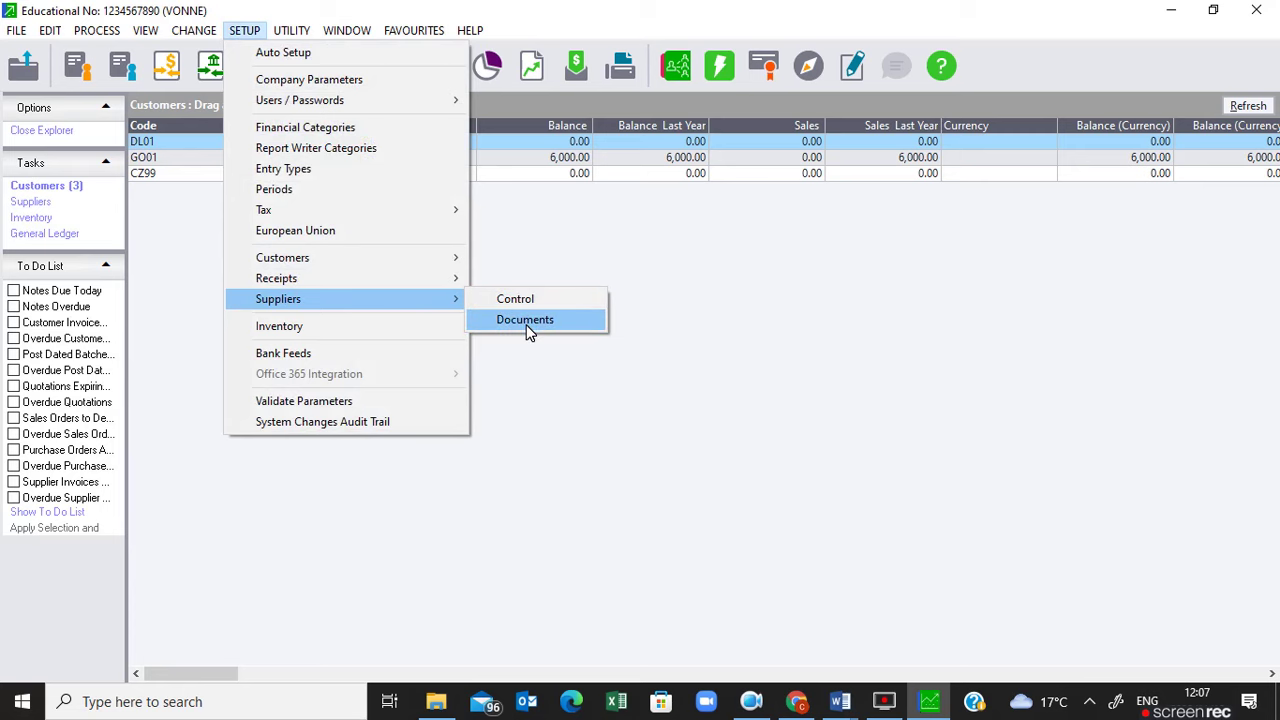
left_click(525, 320)
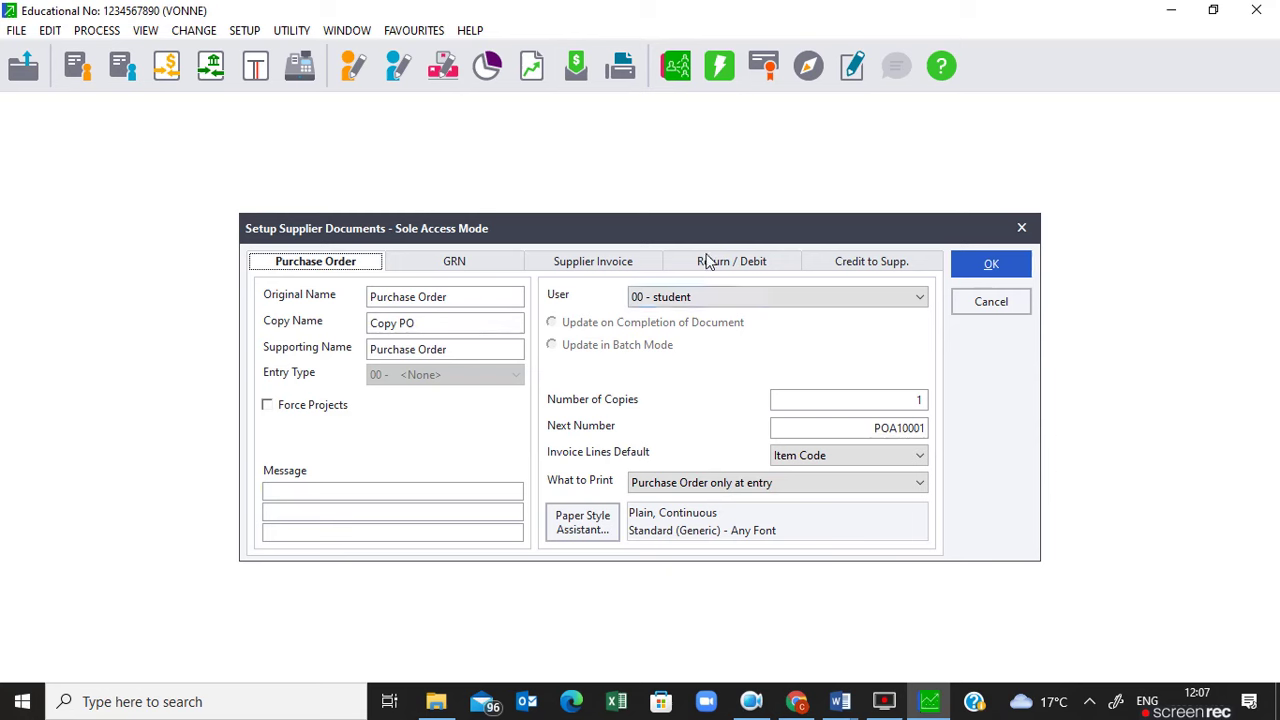
left_click(589, 268)
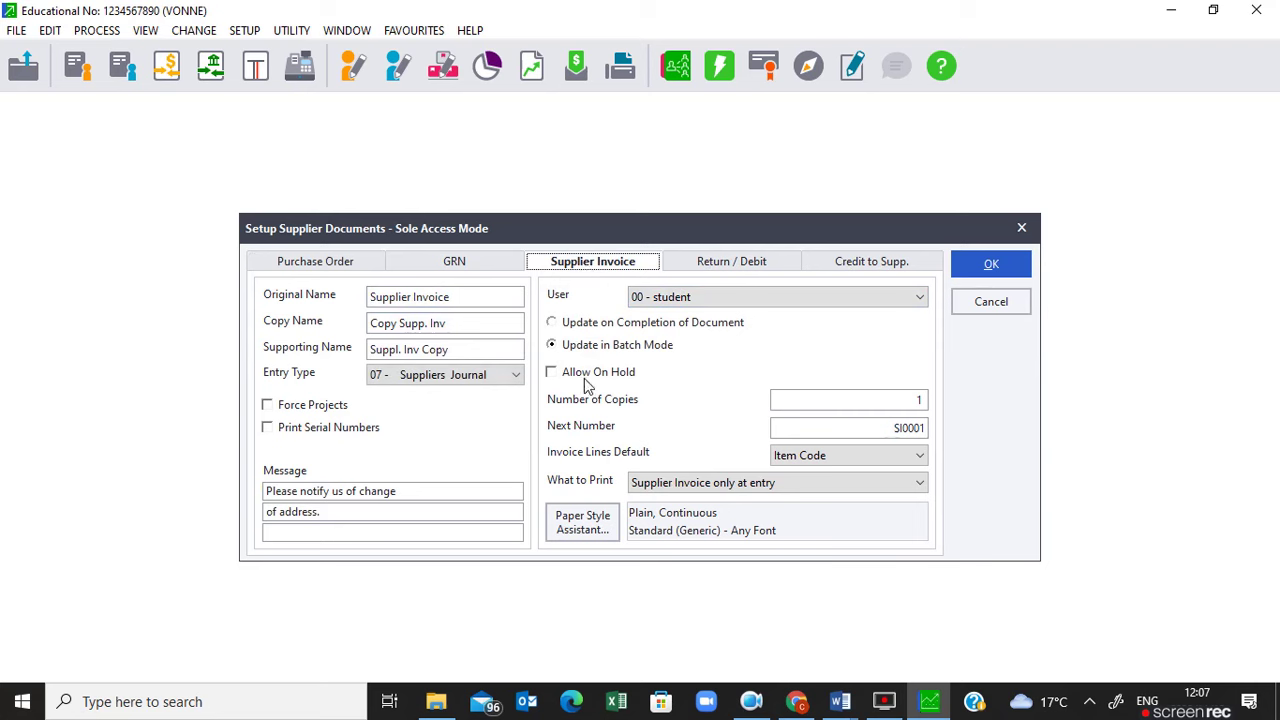
left_click(889, 440)
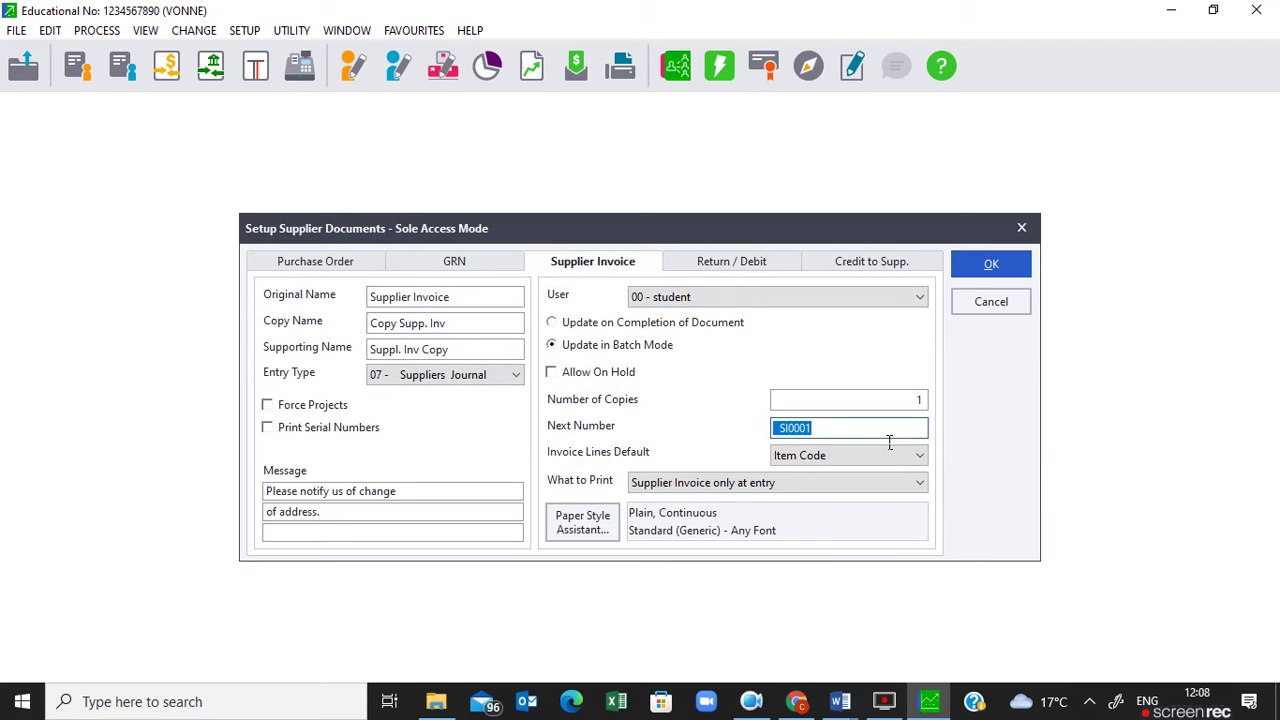
type("SUP001")
left_click(994, 268)
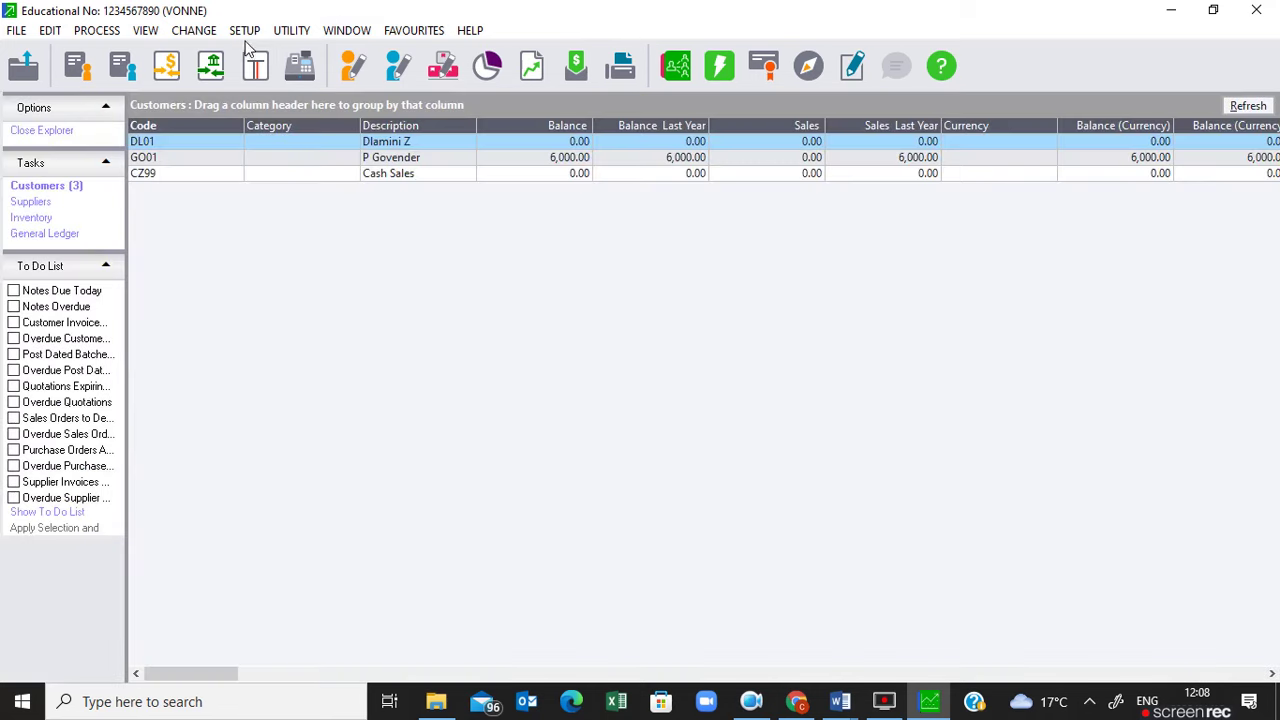
- Set the customer Credit Note next number to CRE01 in customer document setup and save
left_click(245, 31)
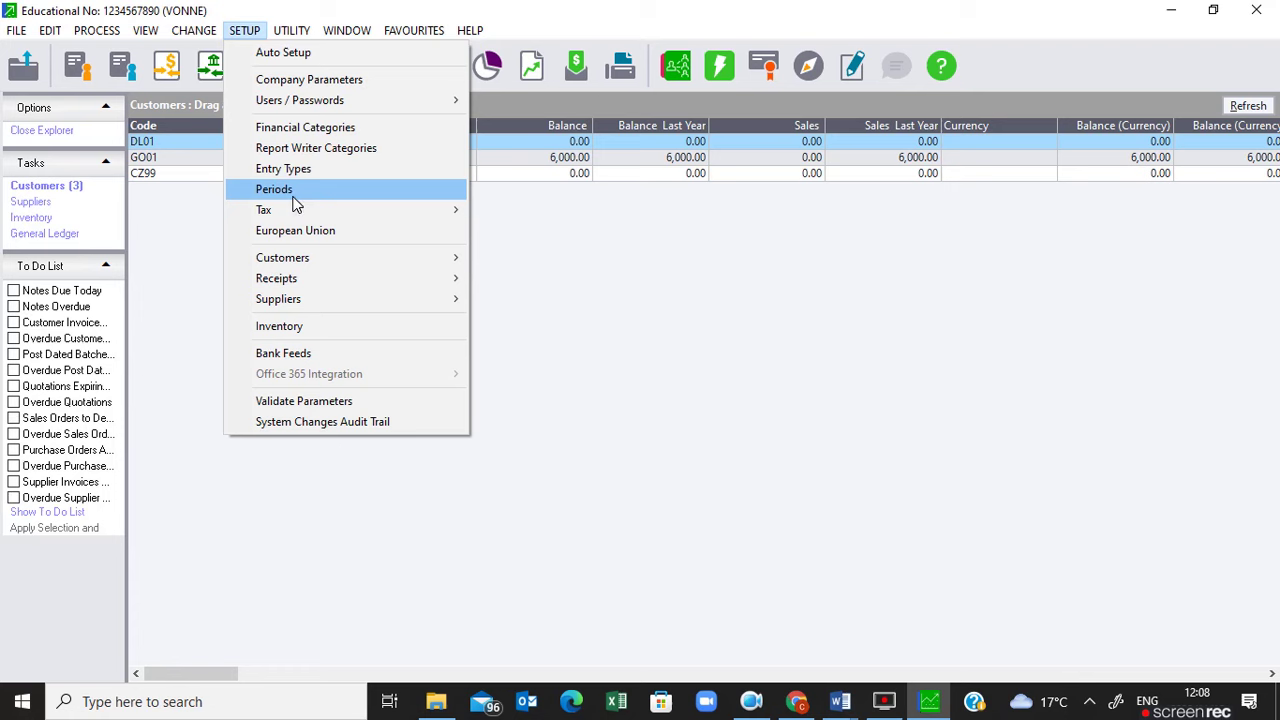
mouse_move(290, 260)
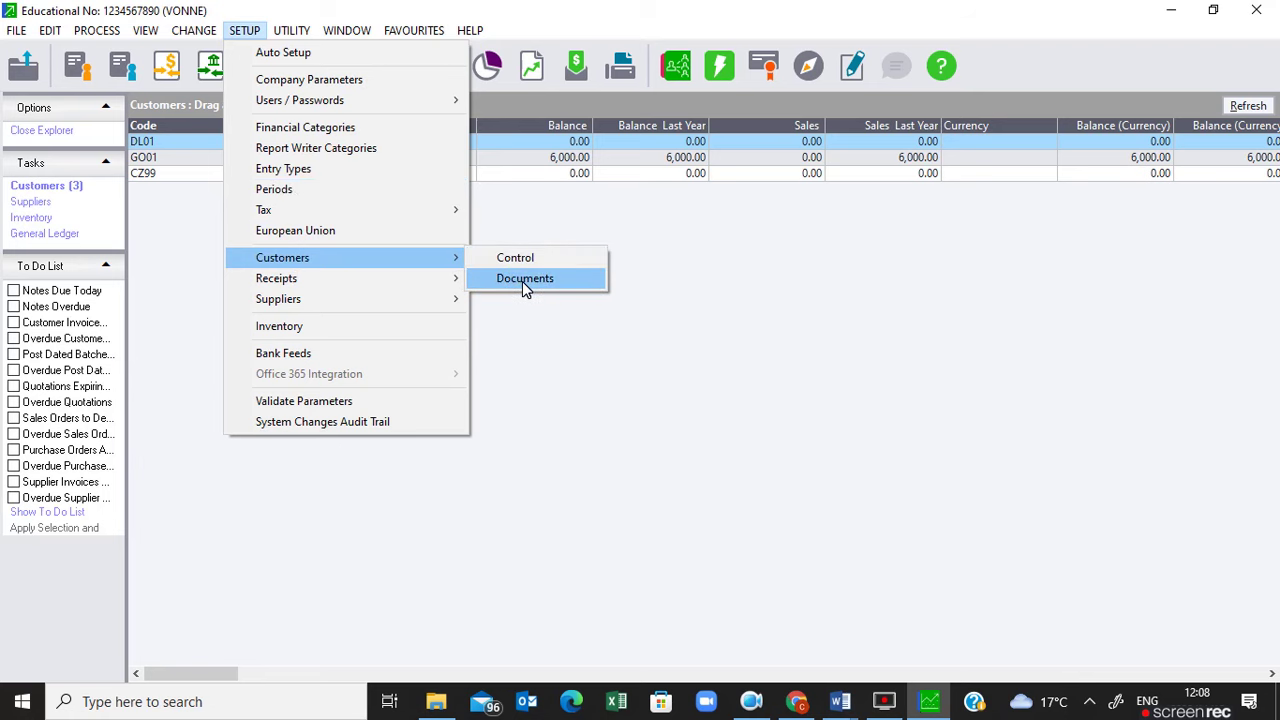
left_click(522, 282)
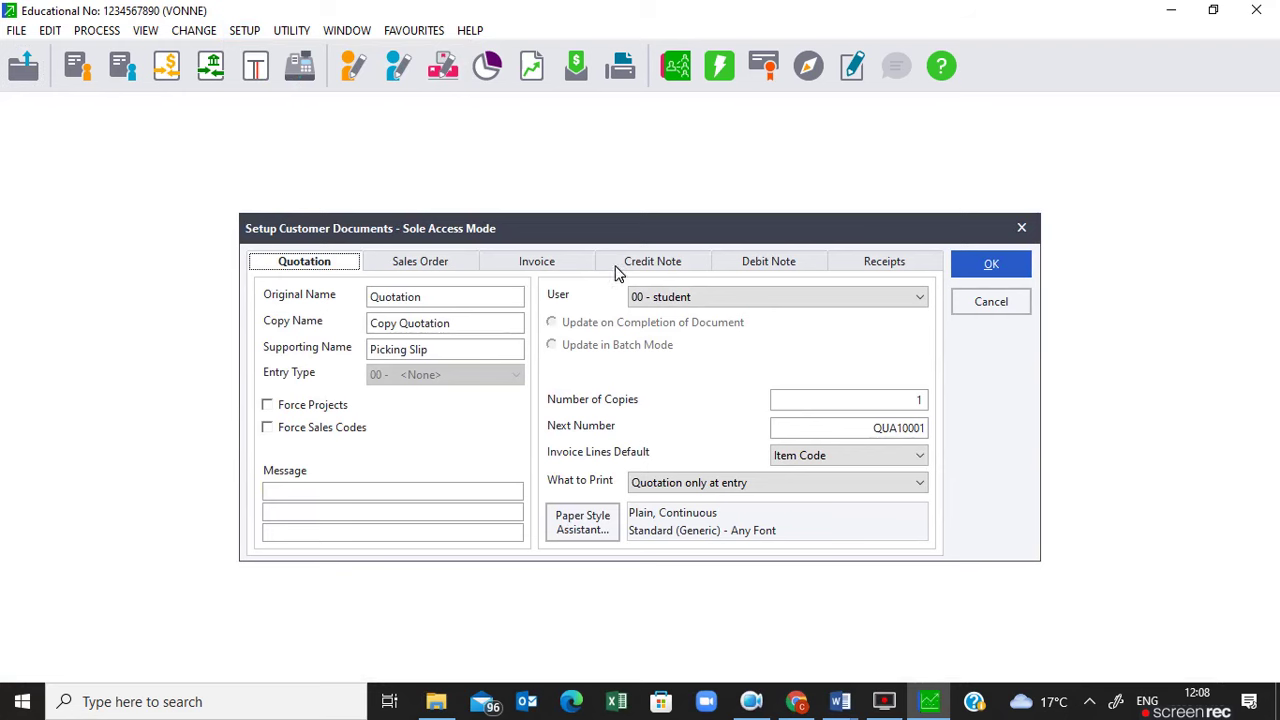
left_click(658, 268)
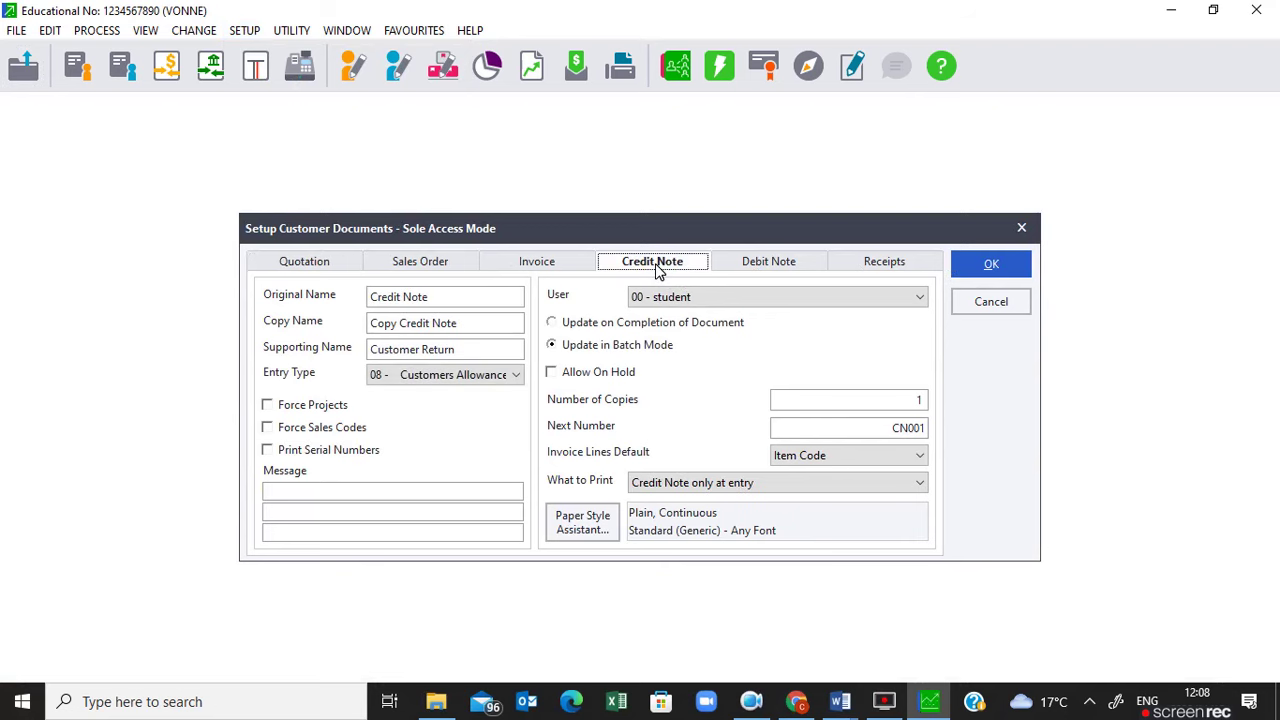
left_click(905, 437)
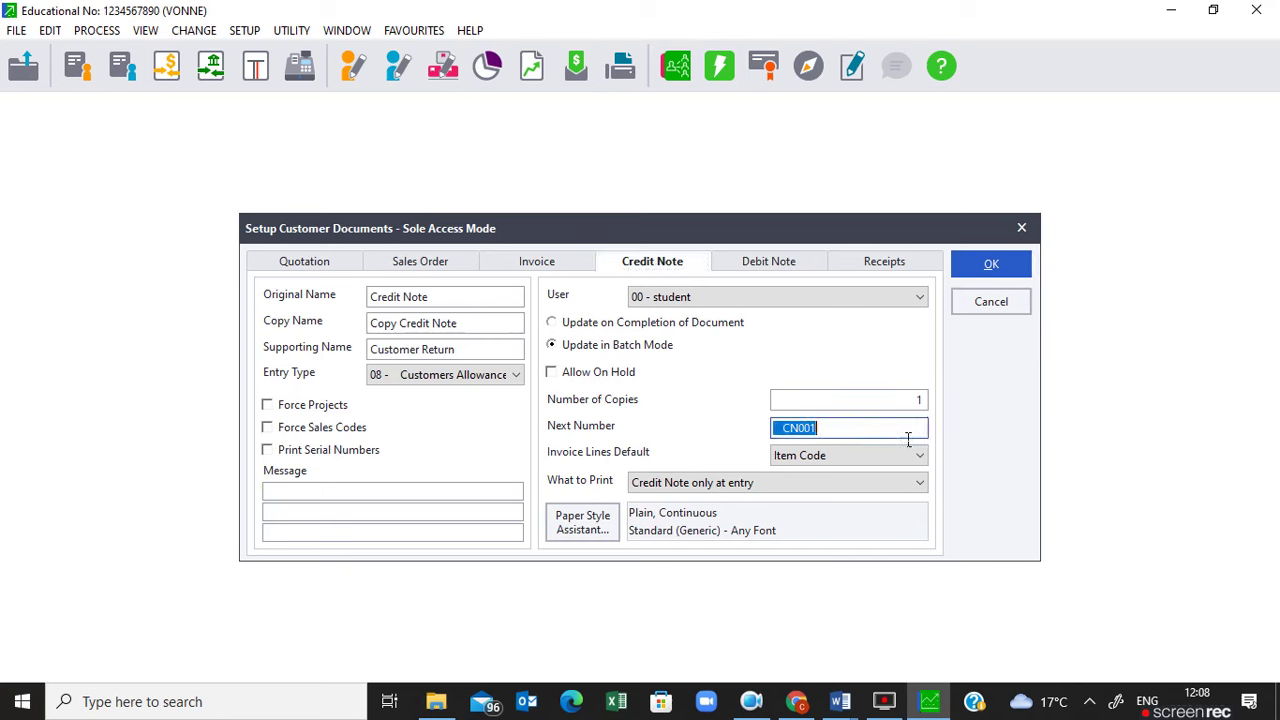
type("CRE01")
left_click(985, 279)
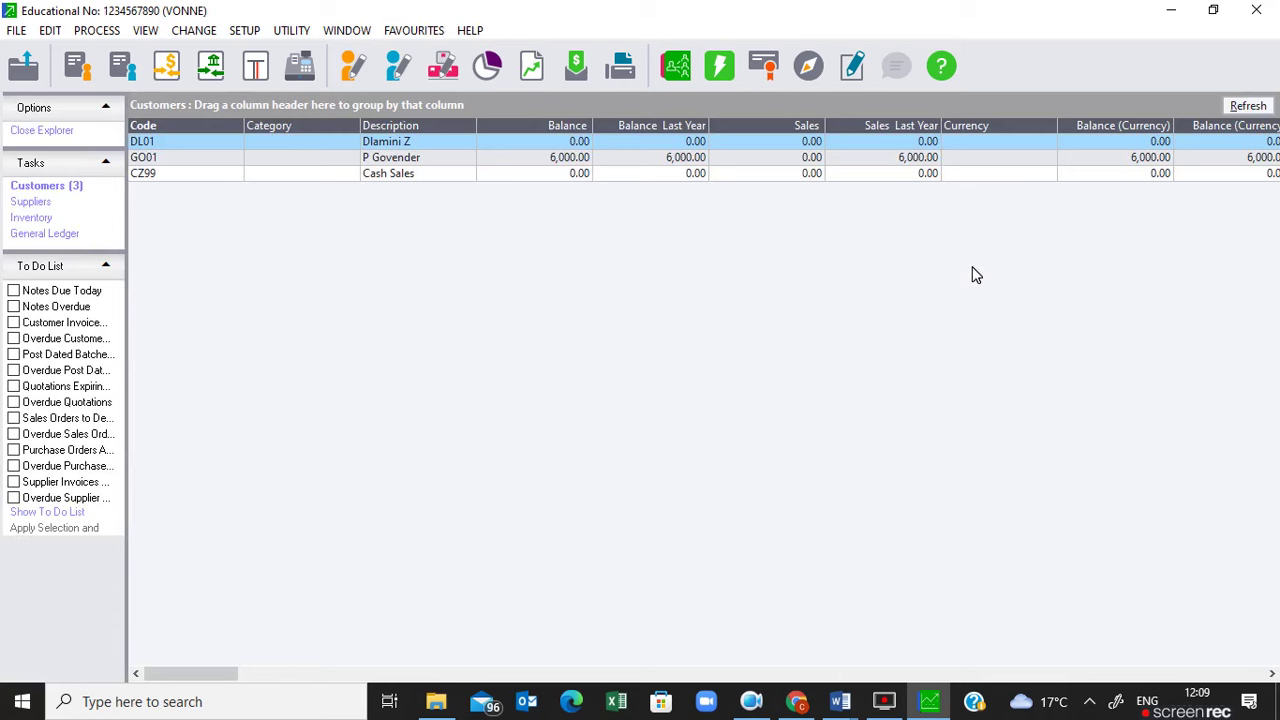
- Set the Annual % Rate to 24 in Customer Control settings and save
left_click(246, 34)
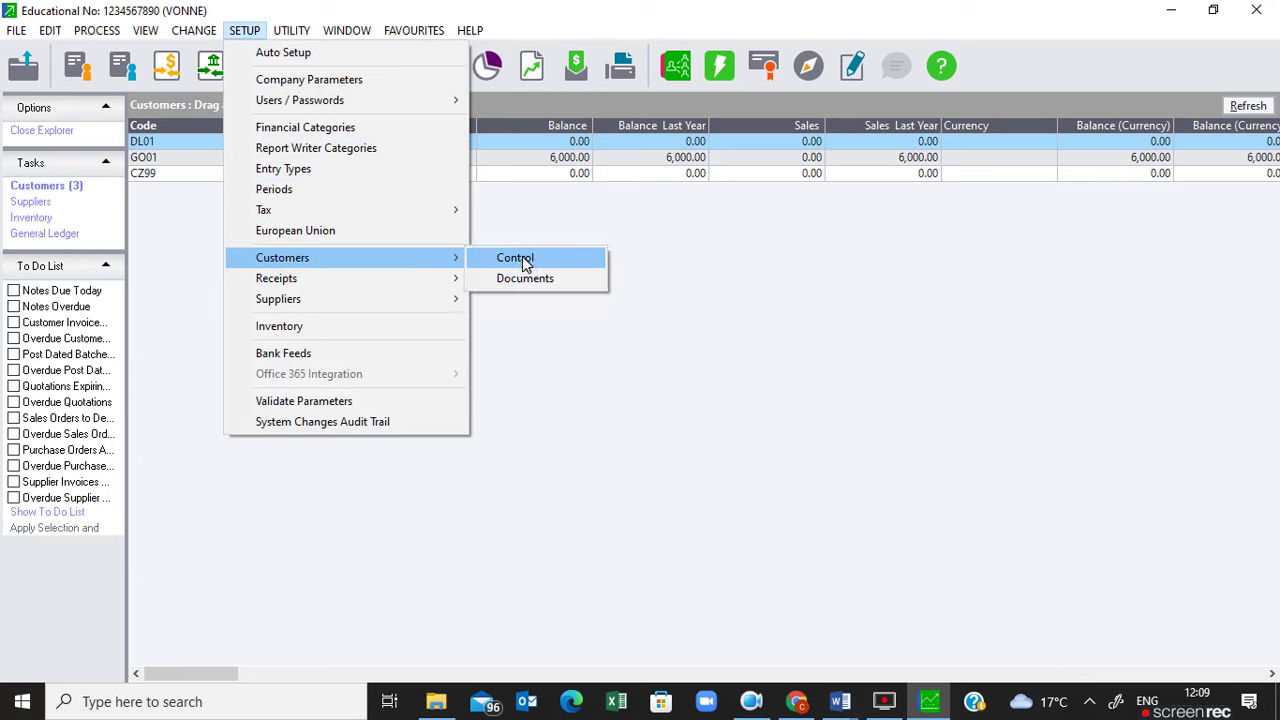
left_click(524, 264)
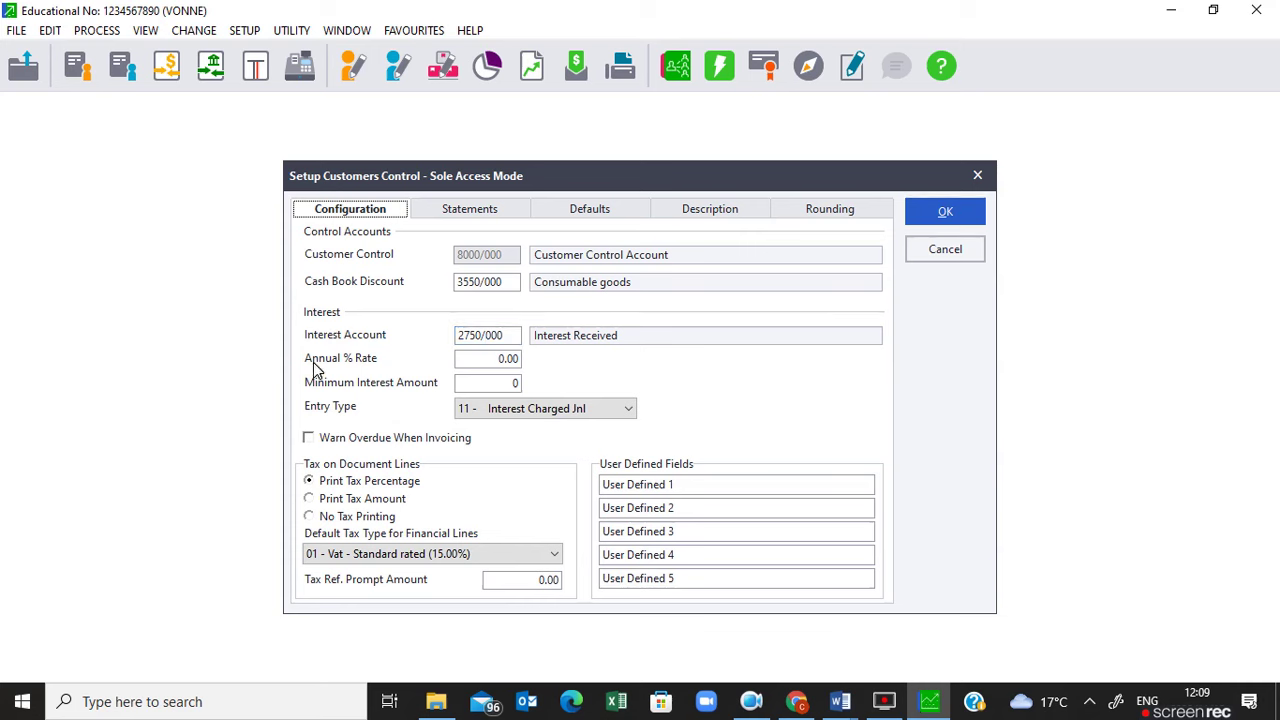
left_click(512, 368)
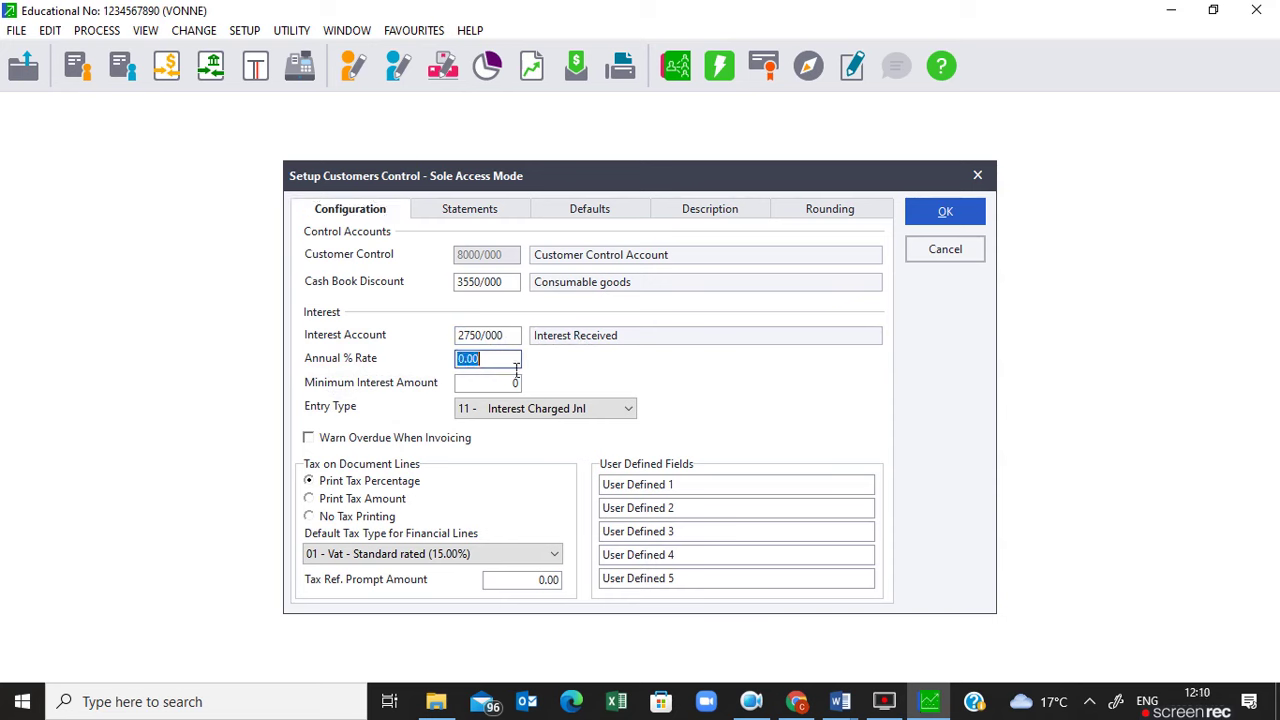
type("24")
key("Tab")
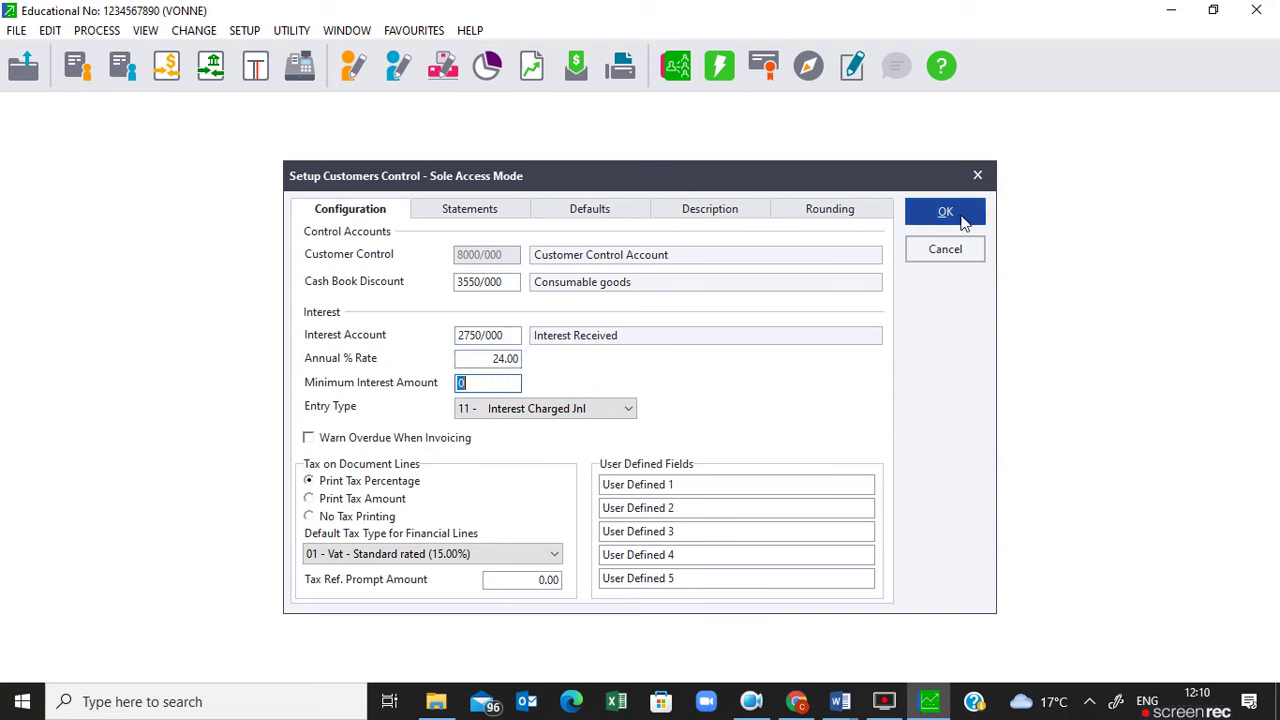
left_click(963, 222)
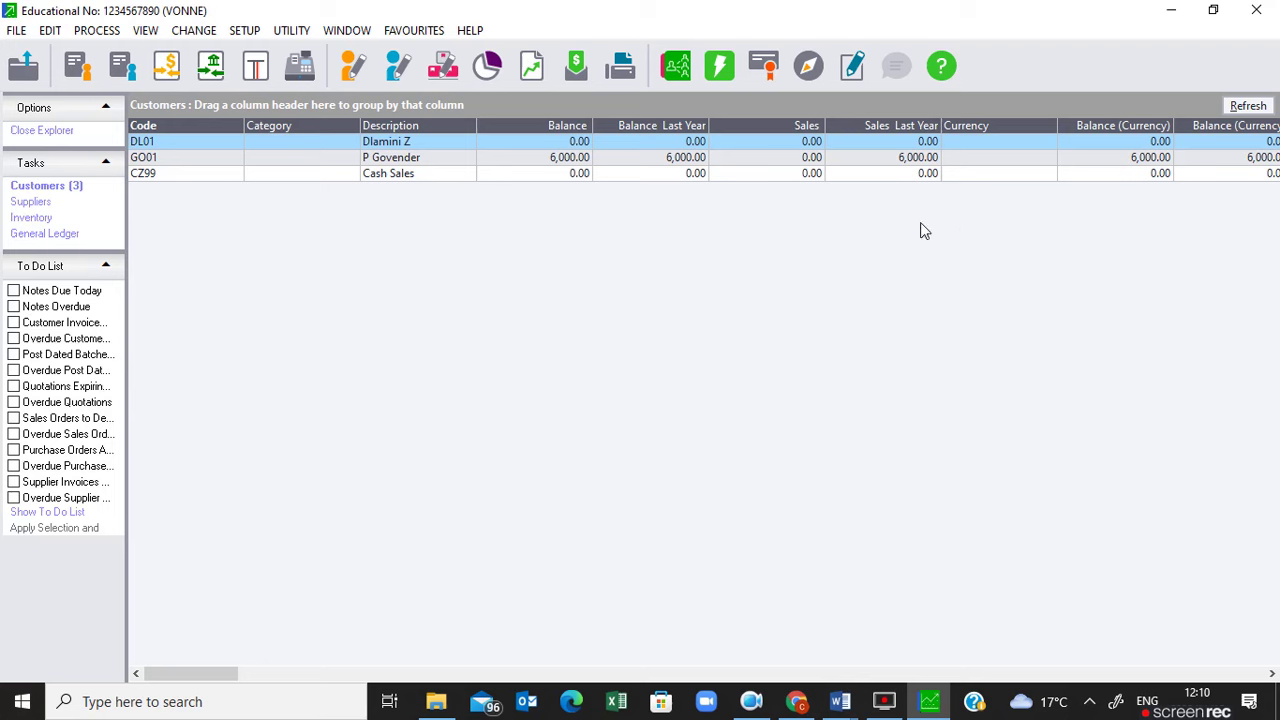
- Describe entry type 12 as 'Stock Journal', set its account access to Any Account, and save
left_click(243, 33)
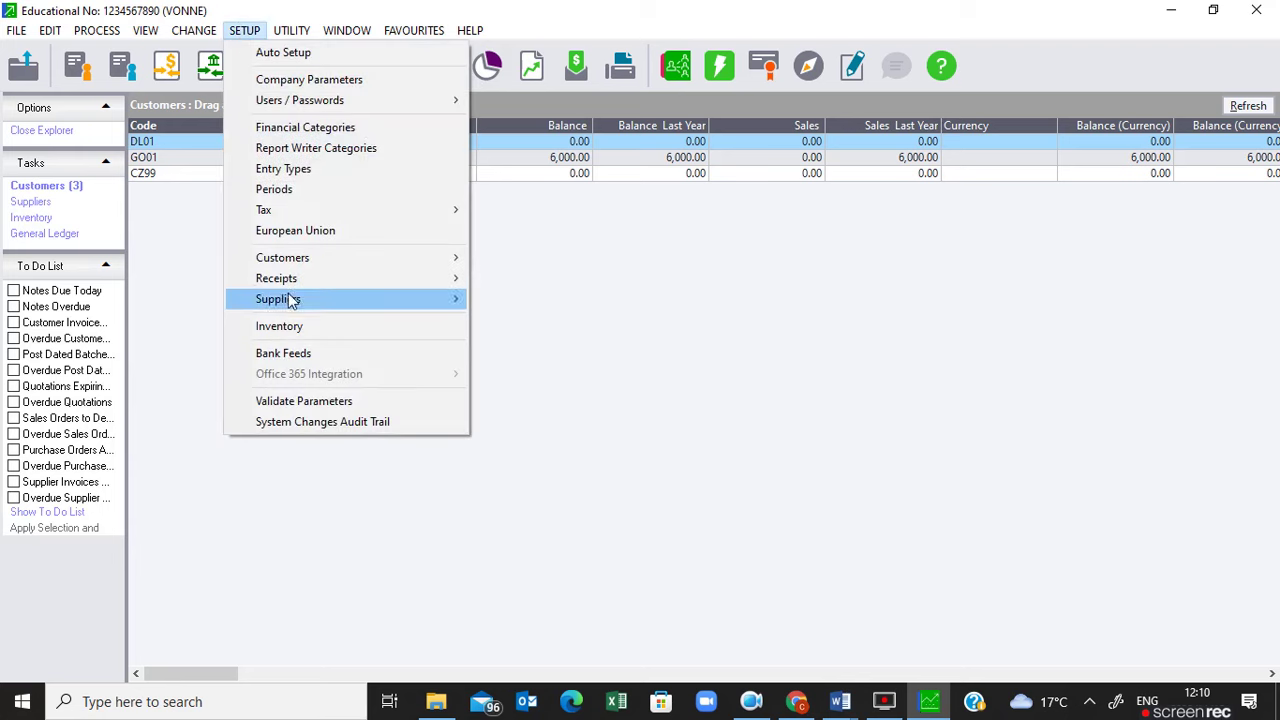
left_click(288, 174)
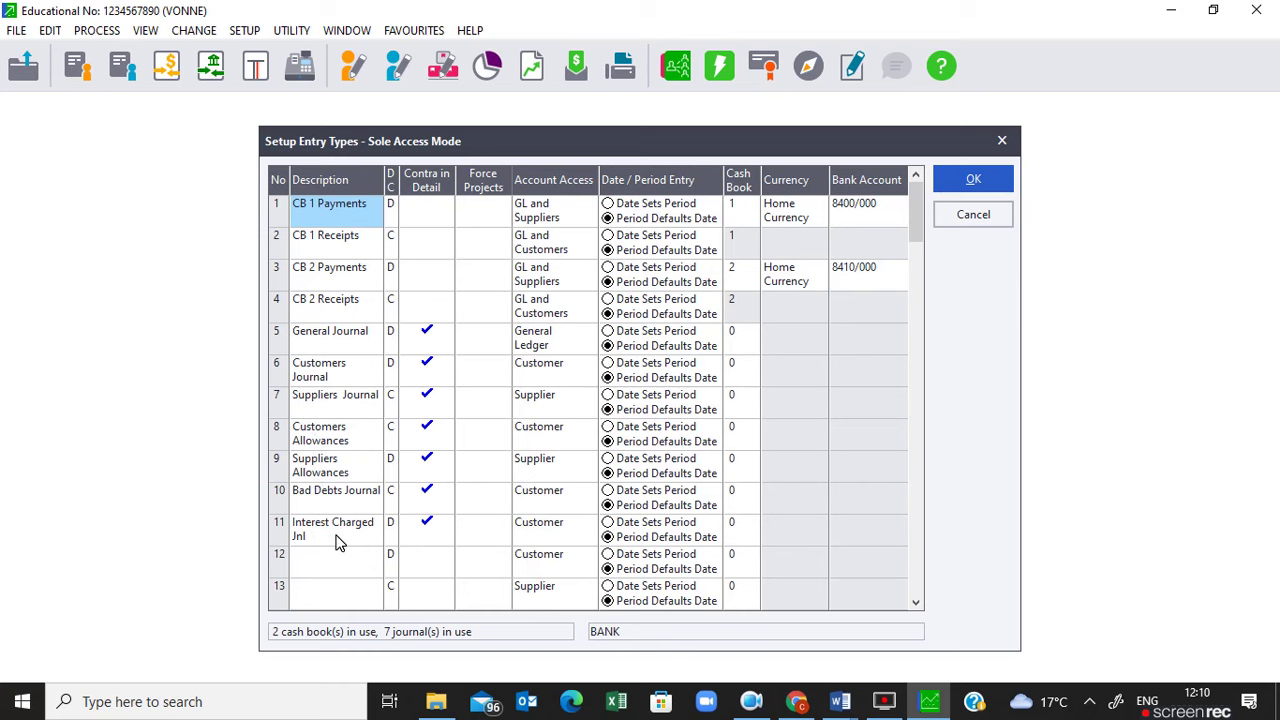
left_click(322, 570)
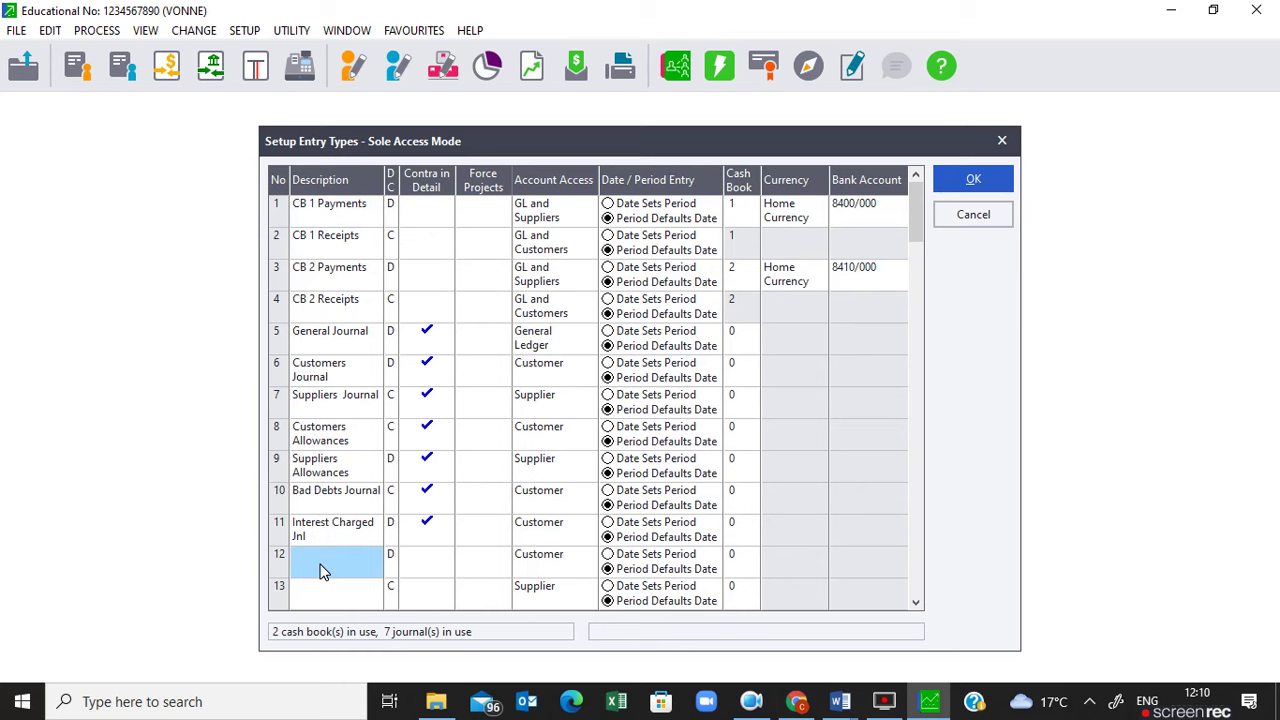
left_click(322, 571)
type("St")
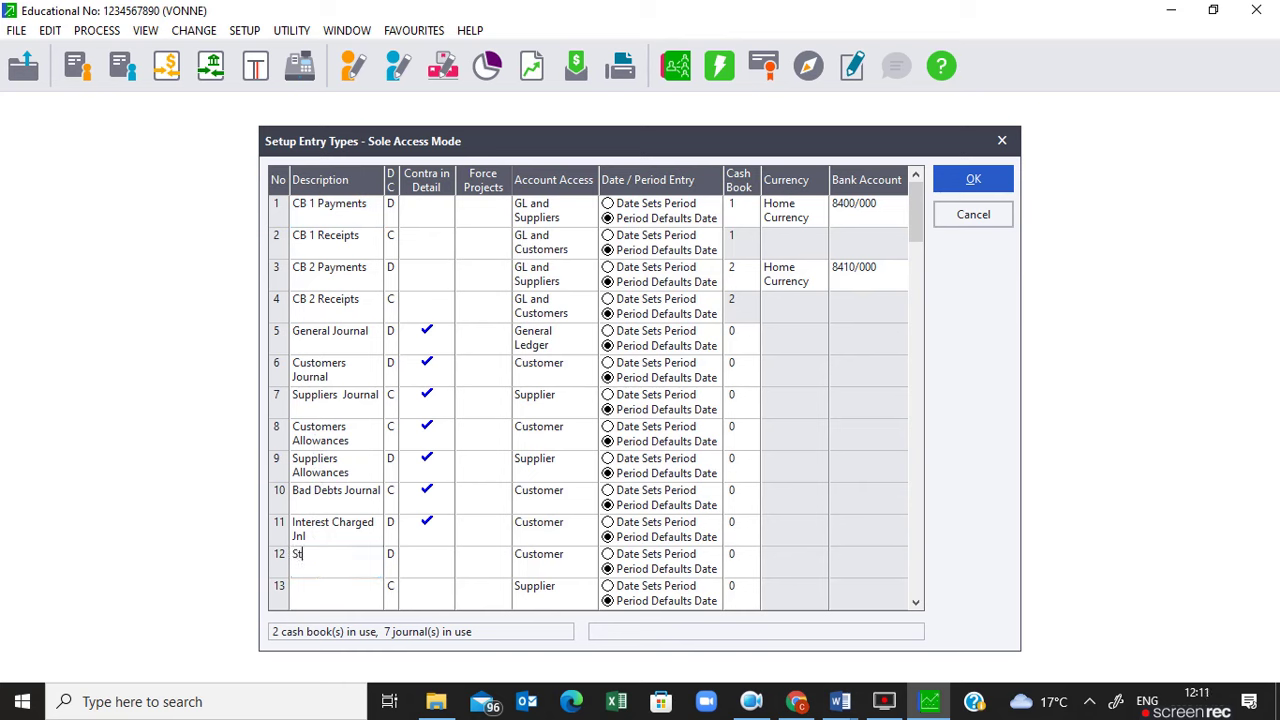
type("ock Journal")
key("Return")
key("Tab")
left_click(562, 563)
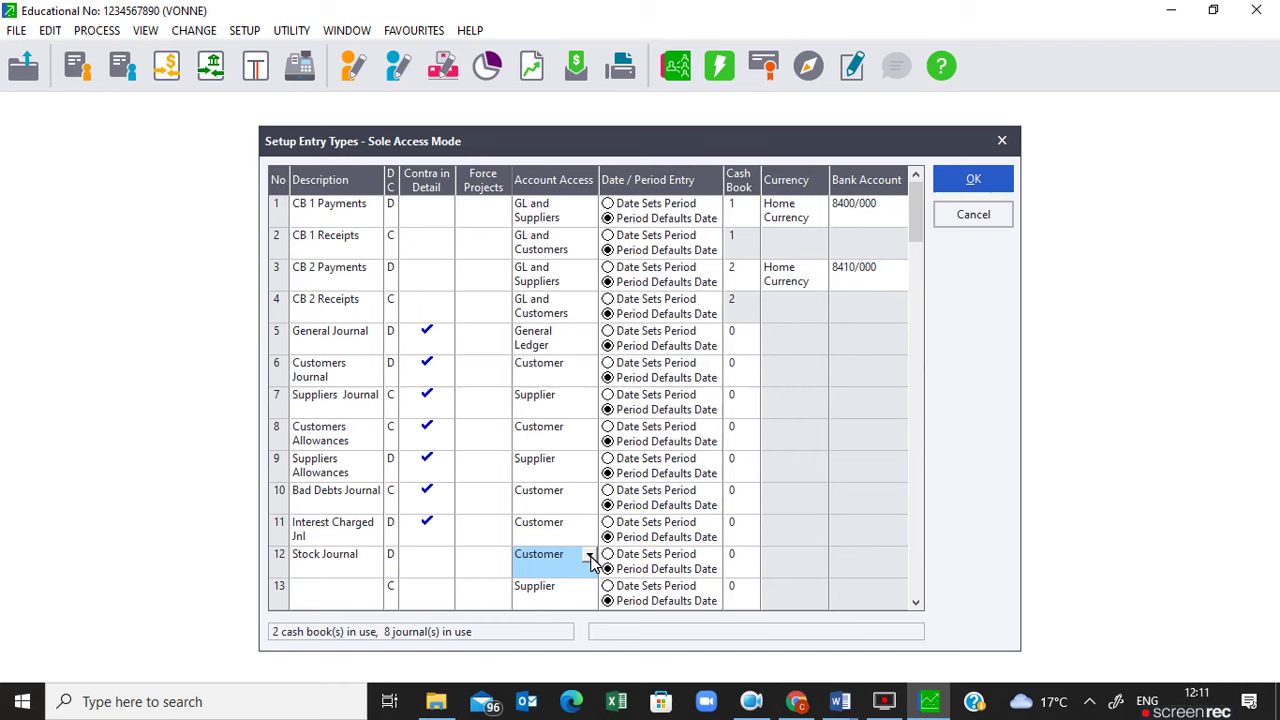
left_click(590, 558)
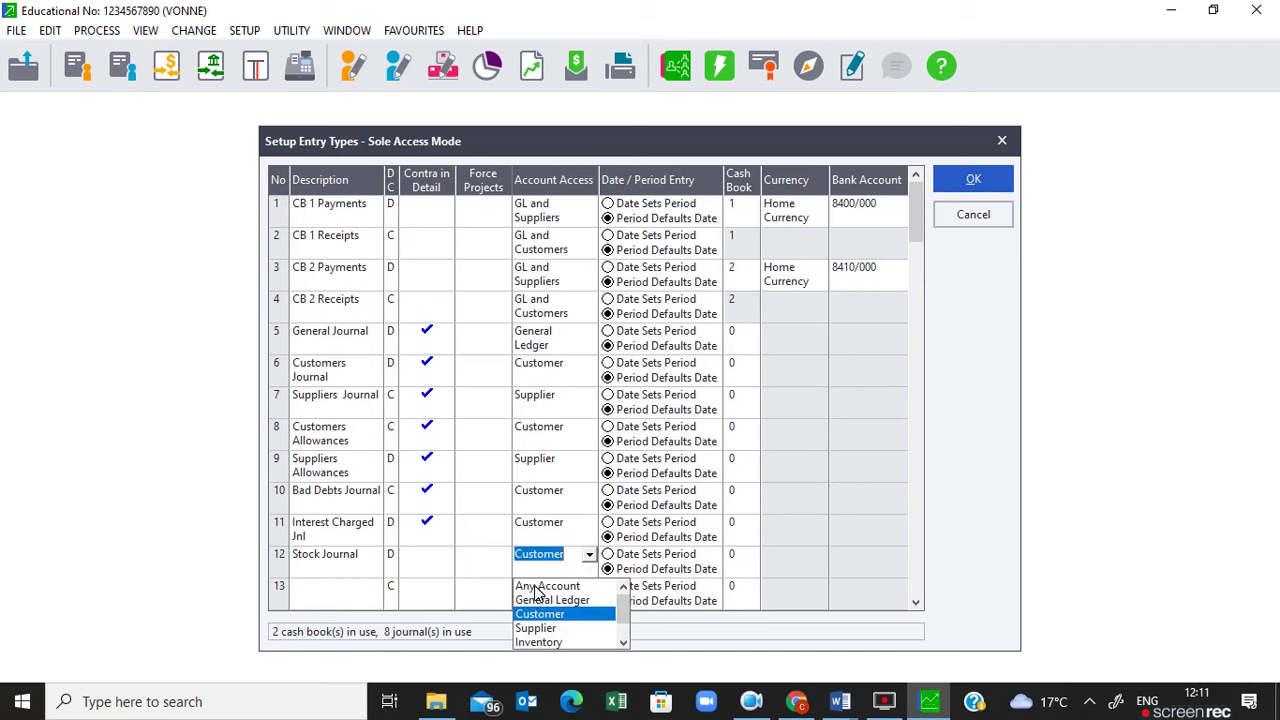
left_click(535, 586)
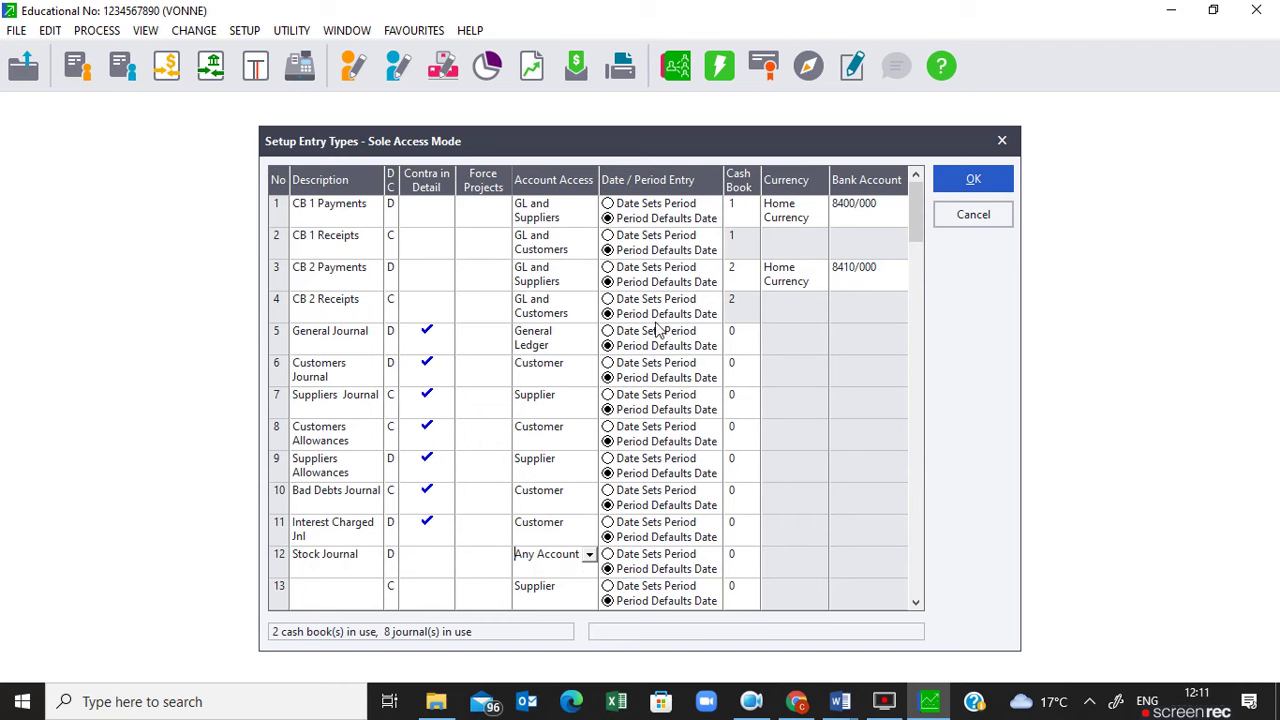
left_click(974, 183)
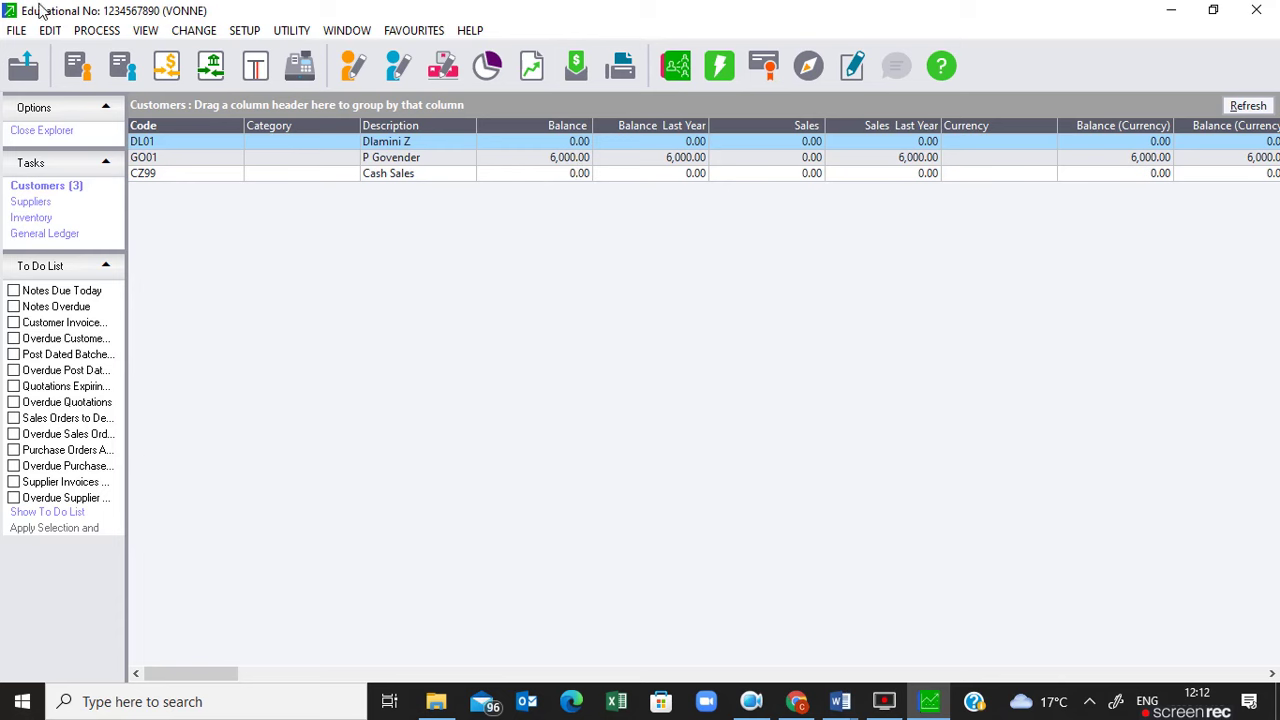
- Confirm early payment terms of 7.5% at 14 days, 2.5% at 45, 10% at 30 and 5% at 60
left_click(52, 32)
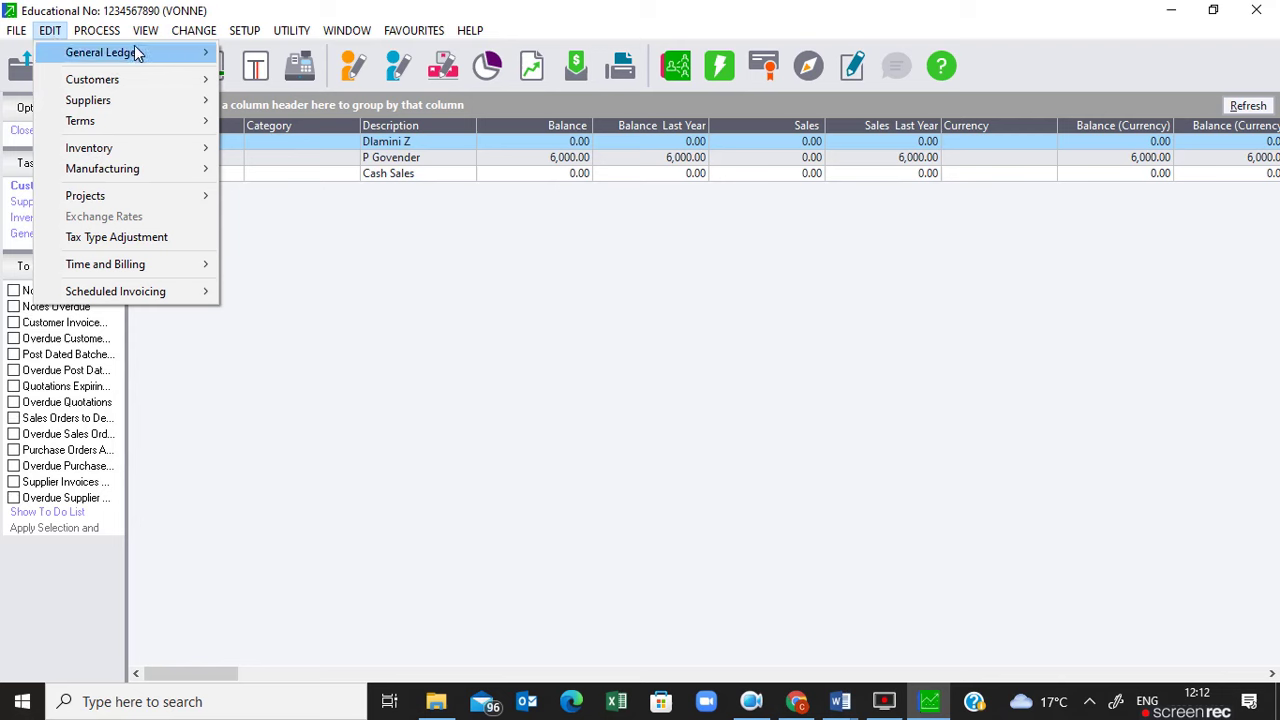
mouse_move(126, 125)
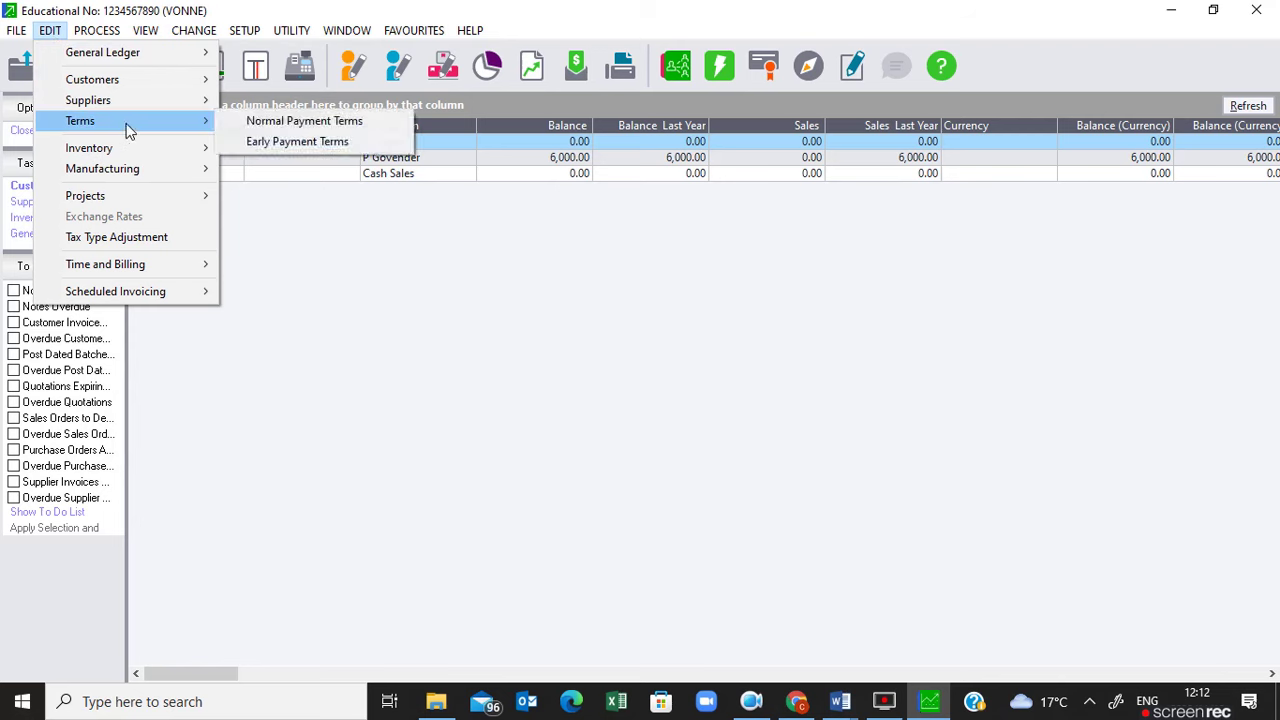
left_click(265, 145)
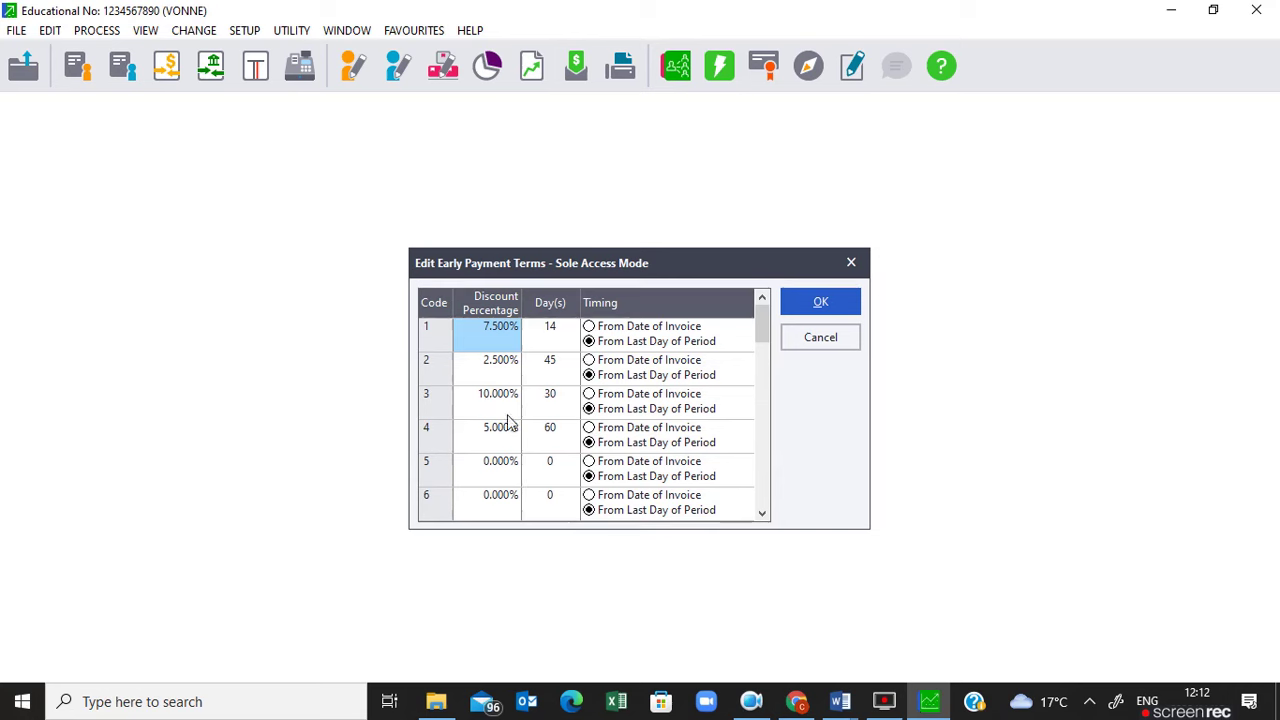
left_click(480, 469)
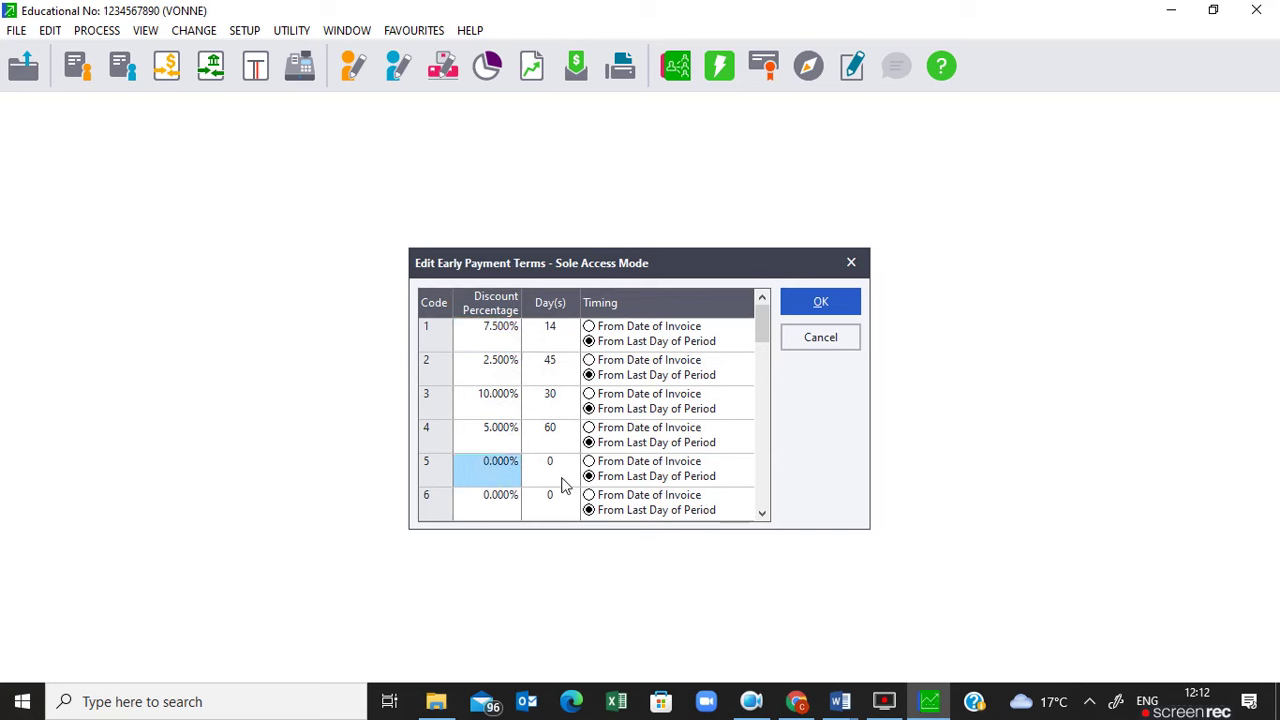
left_click(813, 306)
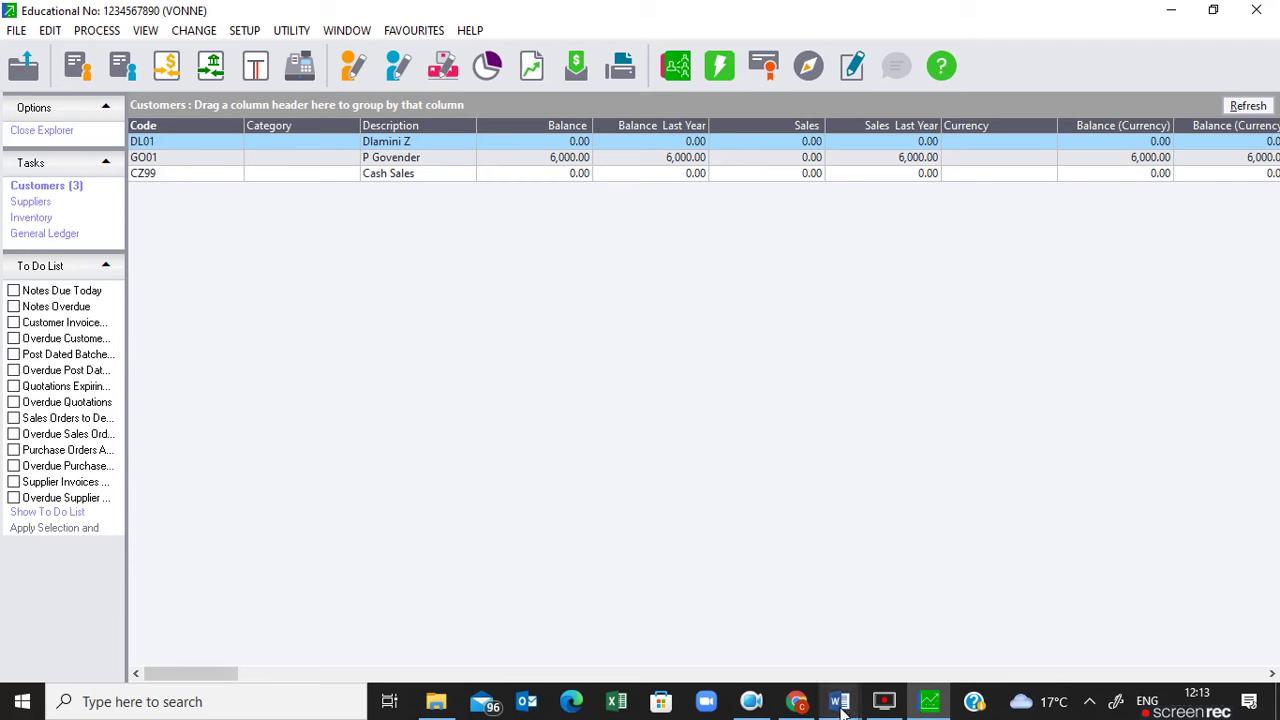
- Wait for the customer list of DL01, GO001 and CZ99 to show GO001's 6,000.00 balance
mouse_move(842, 706)
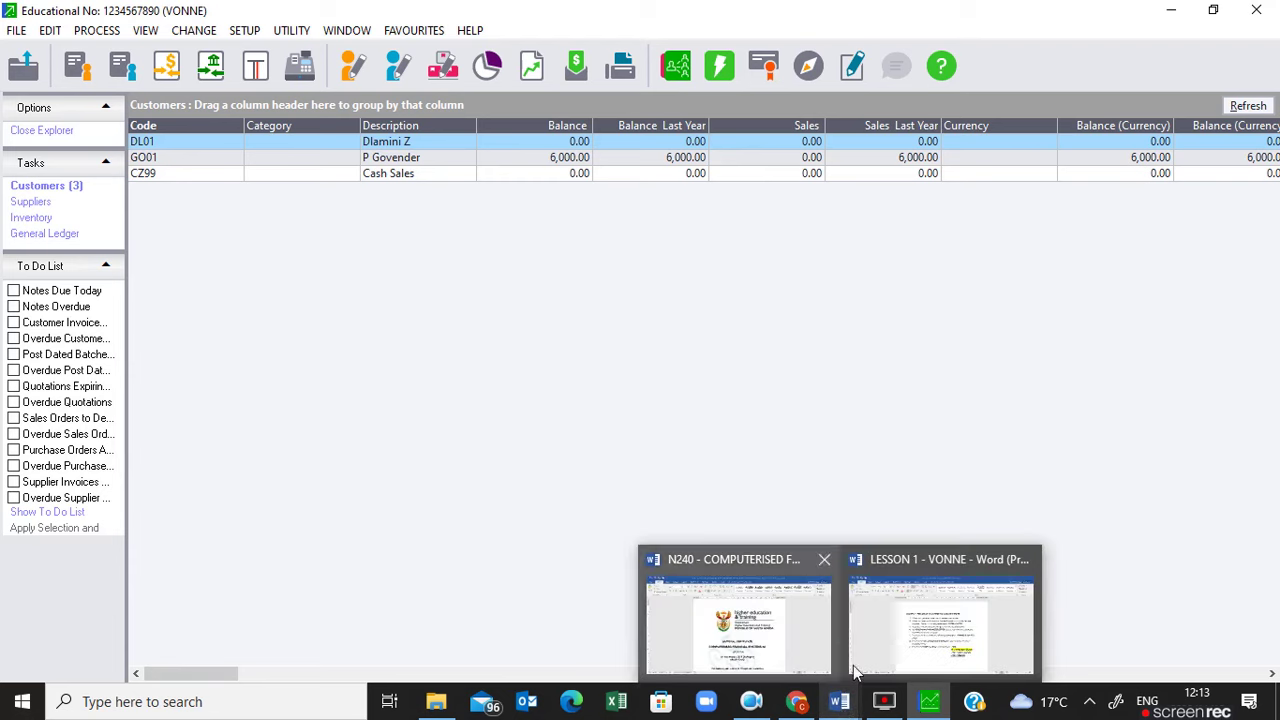
left_click(911, 620)
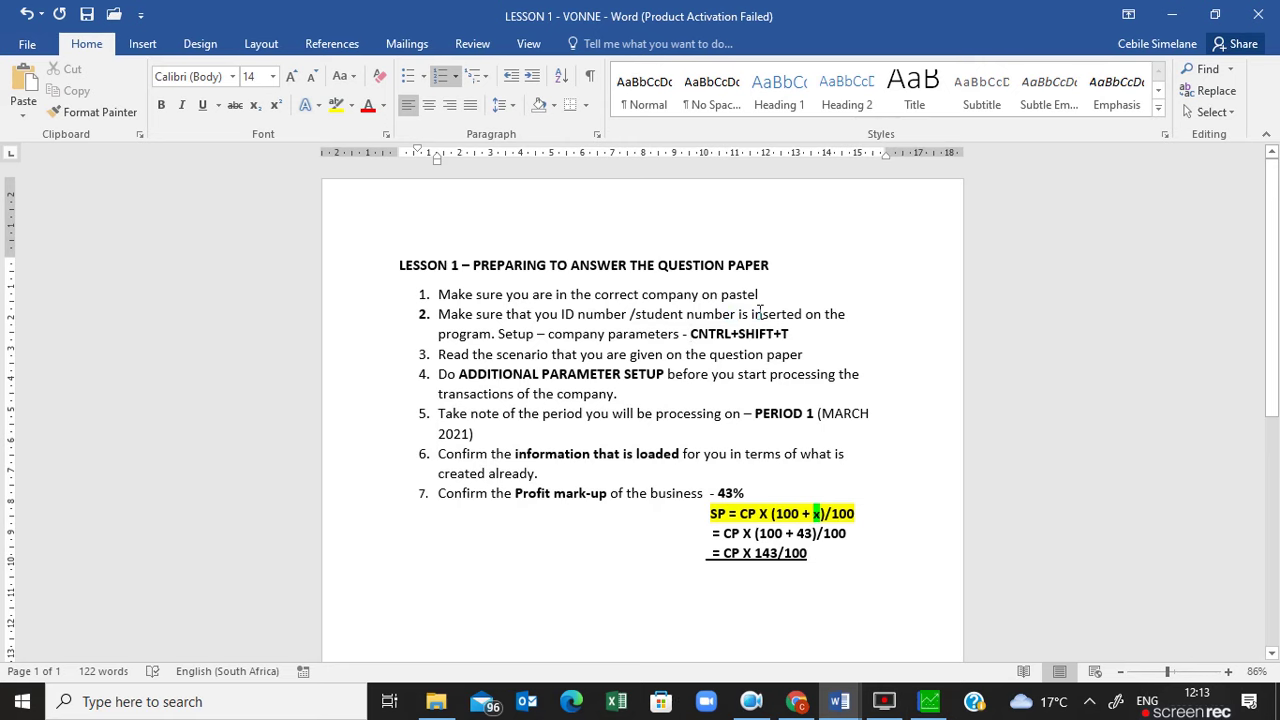
left_click(929, 701)
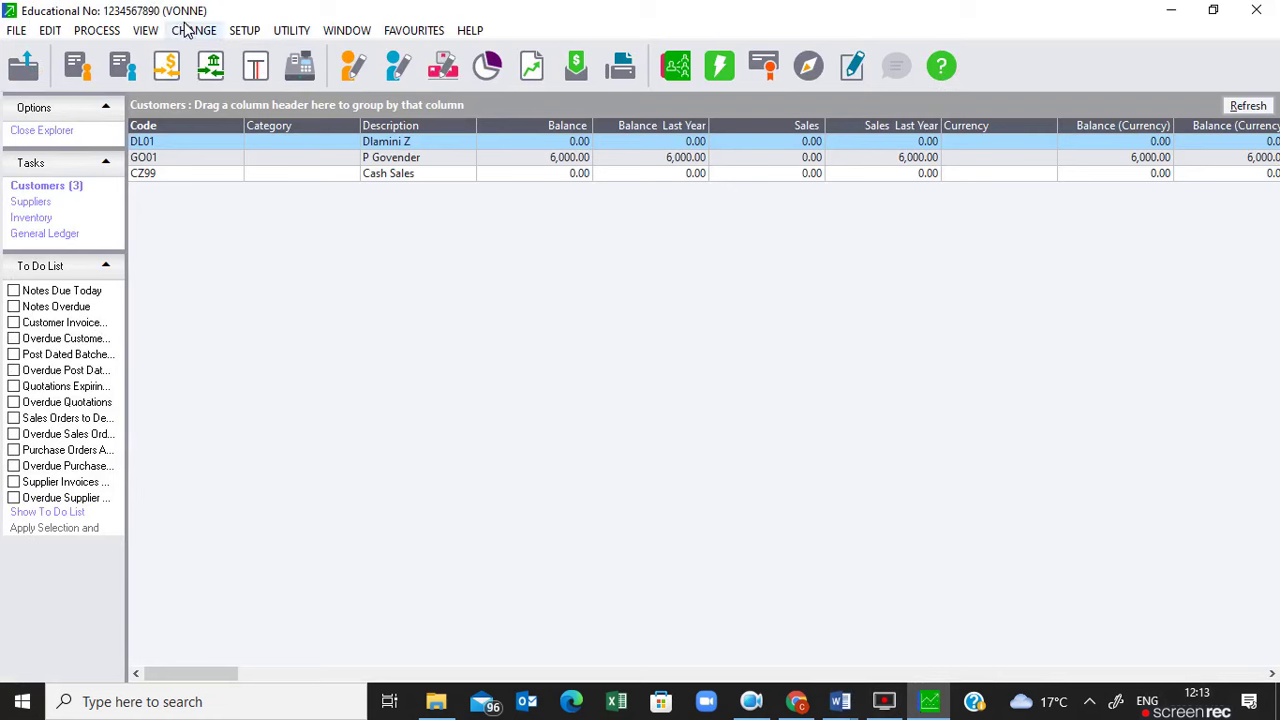
left_click(842, 704)
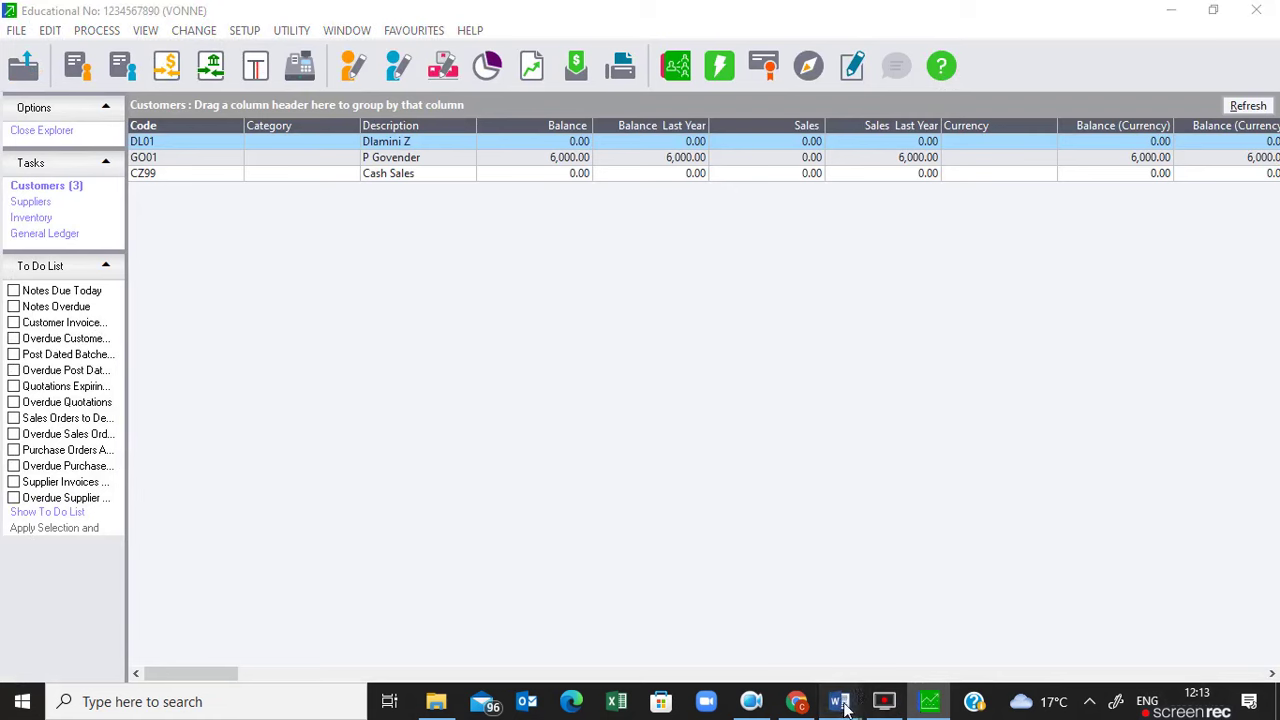
left_click(896, 648)
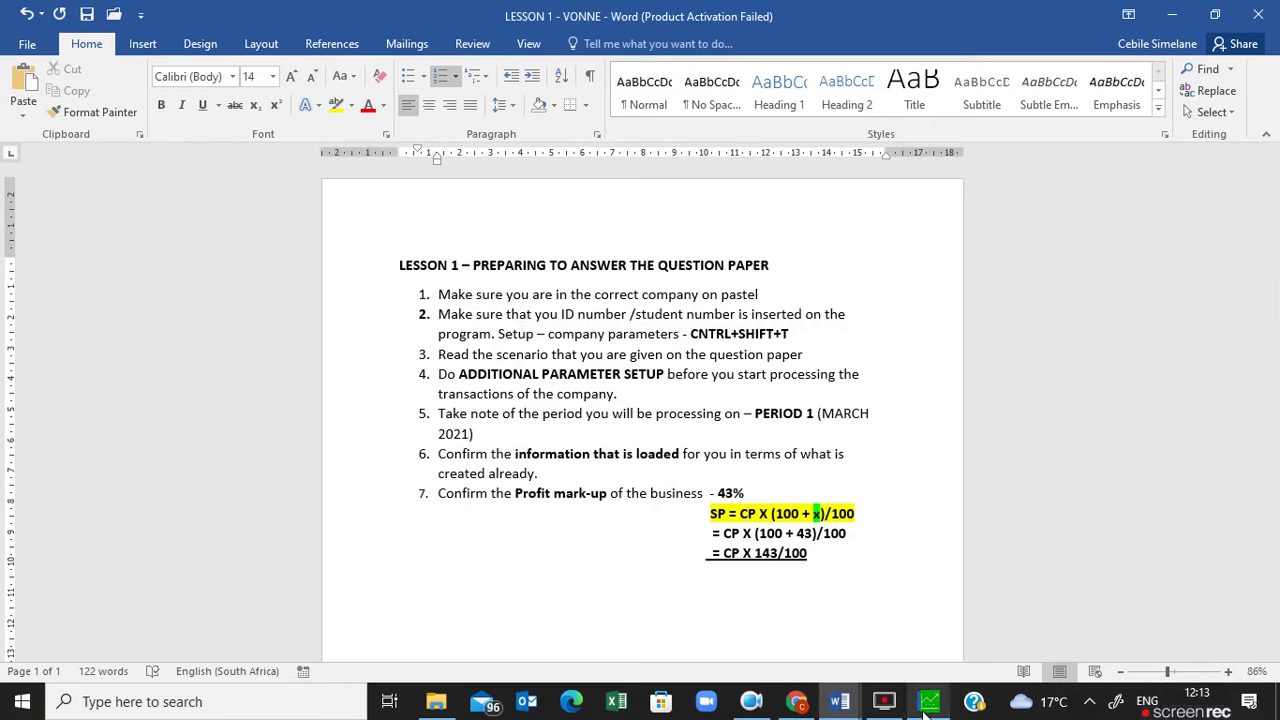
mouse_move(926, 710)
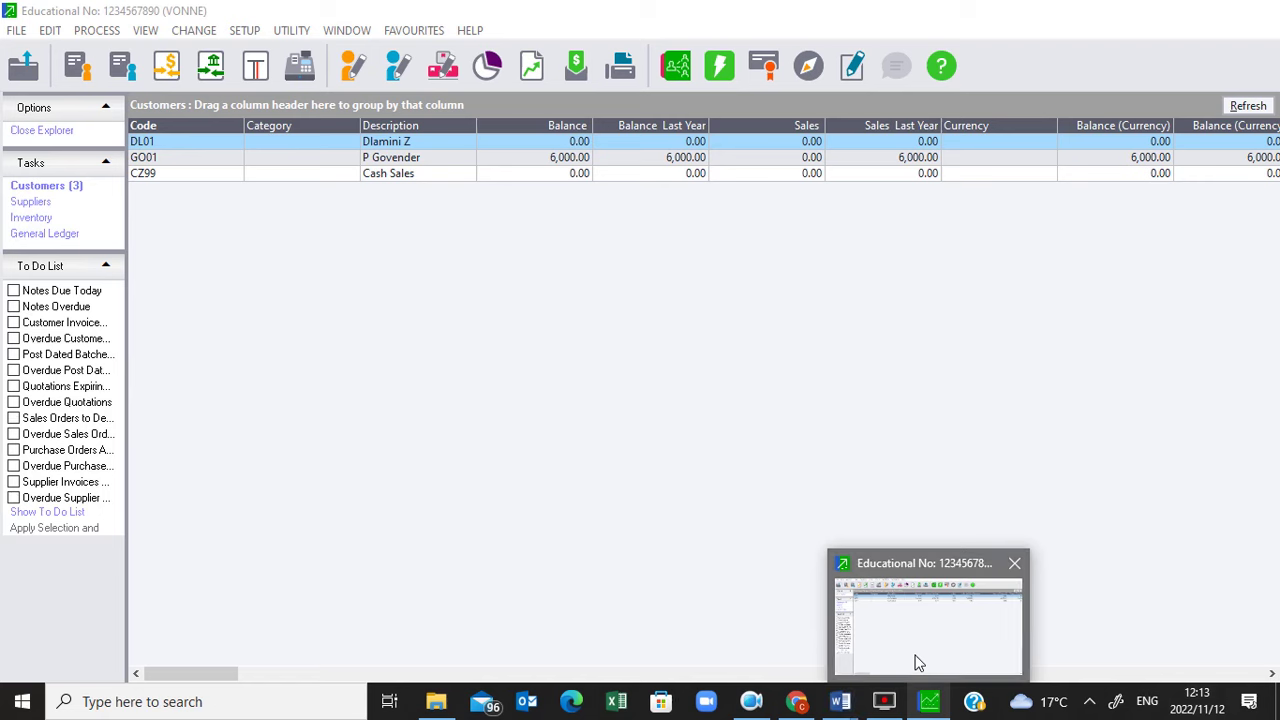
left_click(918, 663)
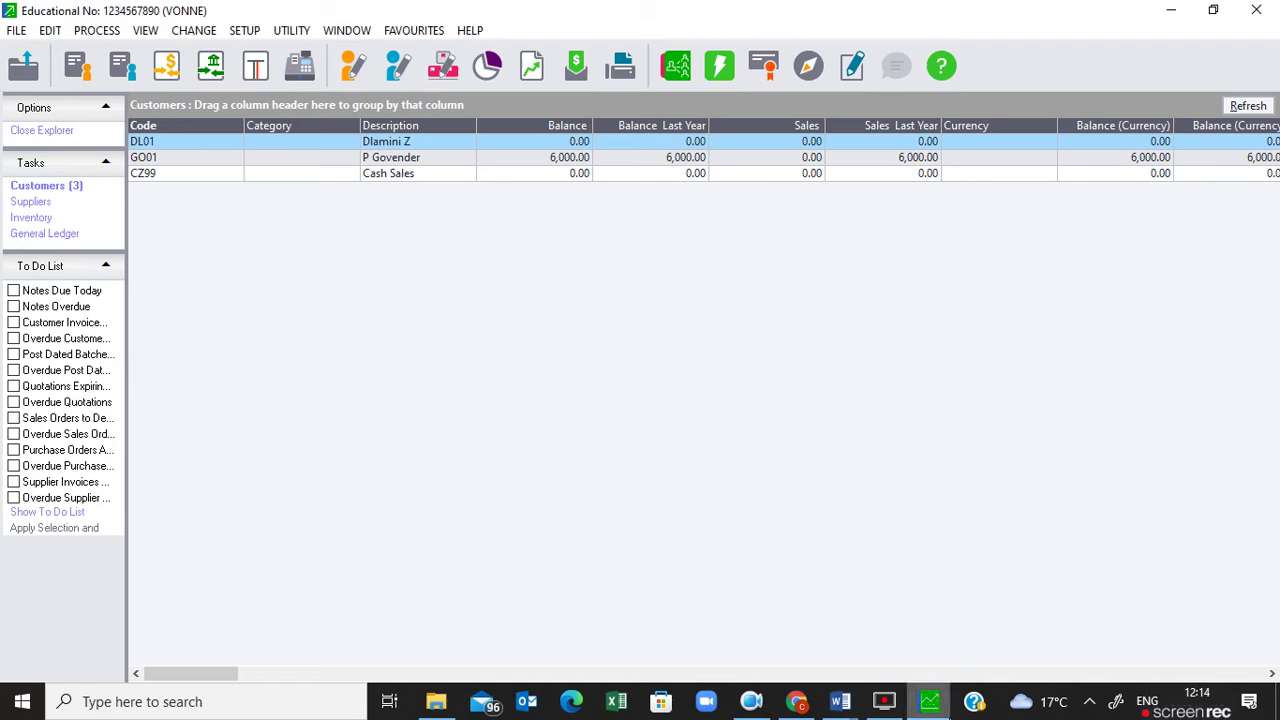
mouse_move(840, 705)
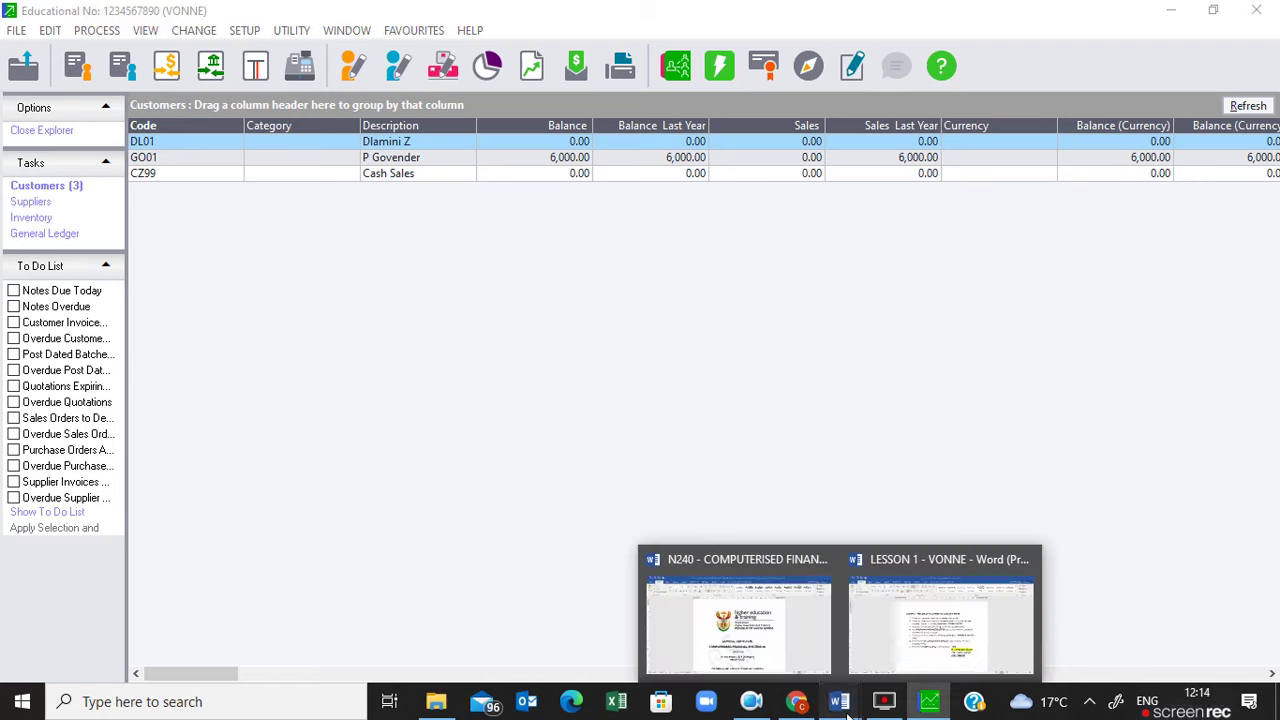
left_click(930, 652)
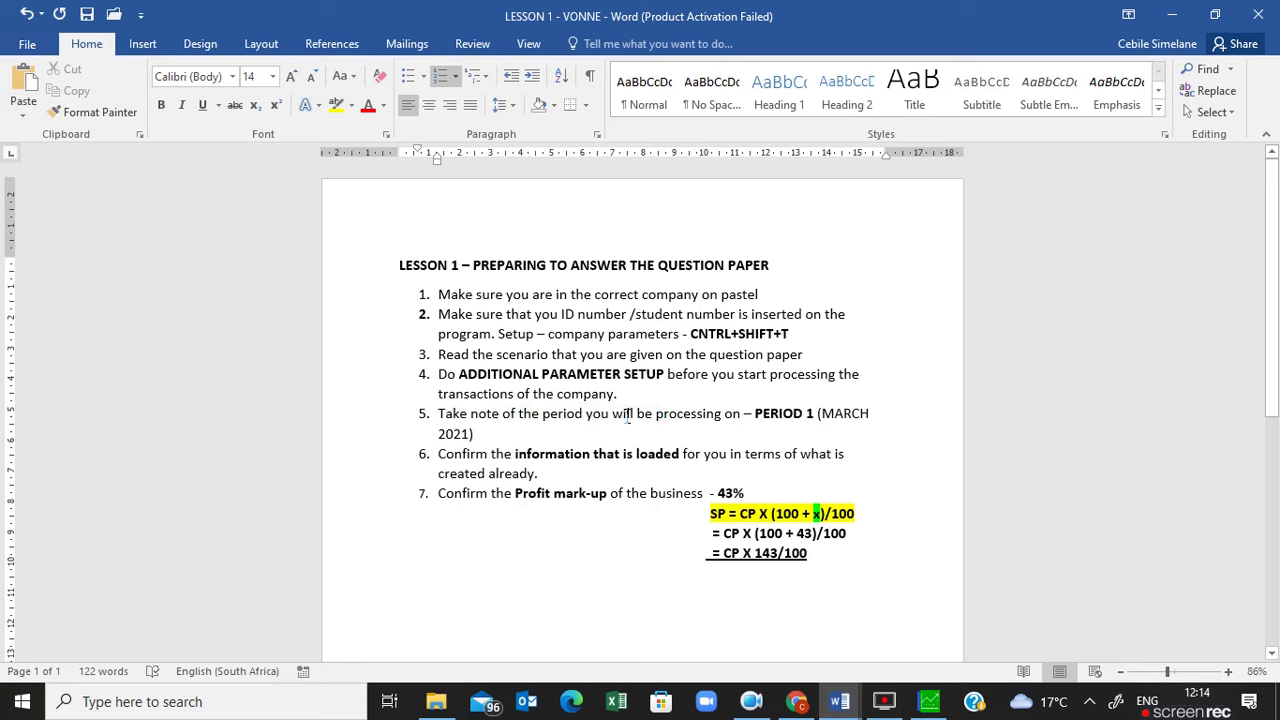
left_click(929, 701)
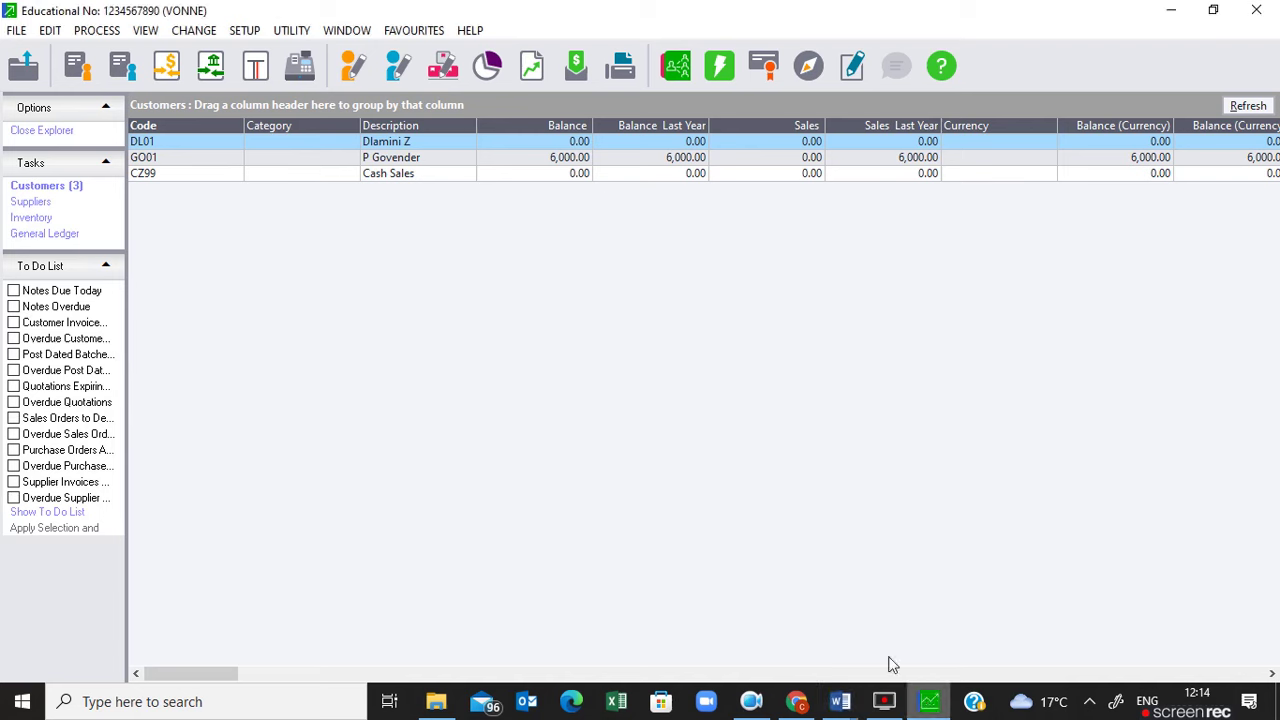
left_click(242, 31)
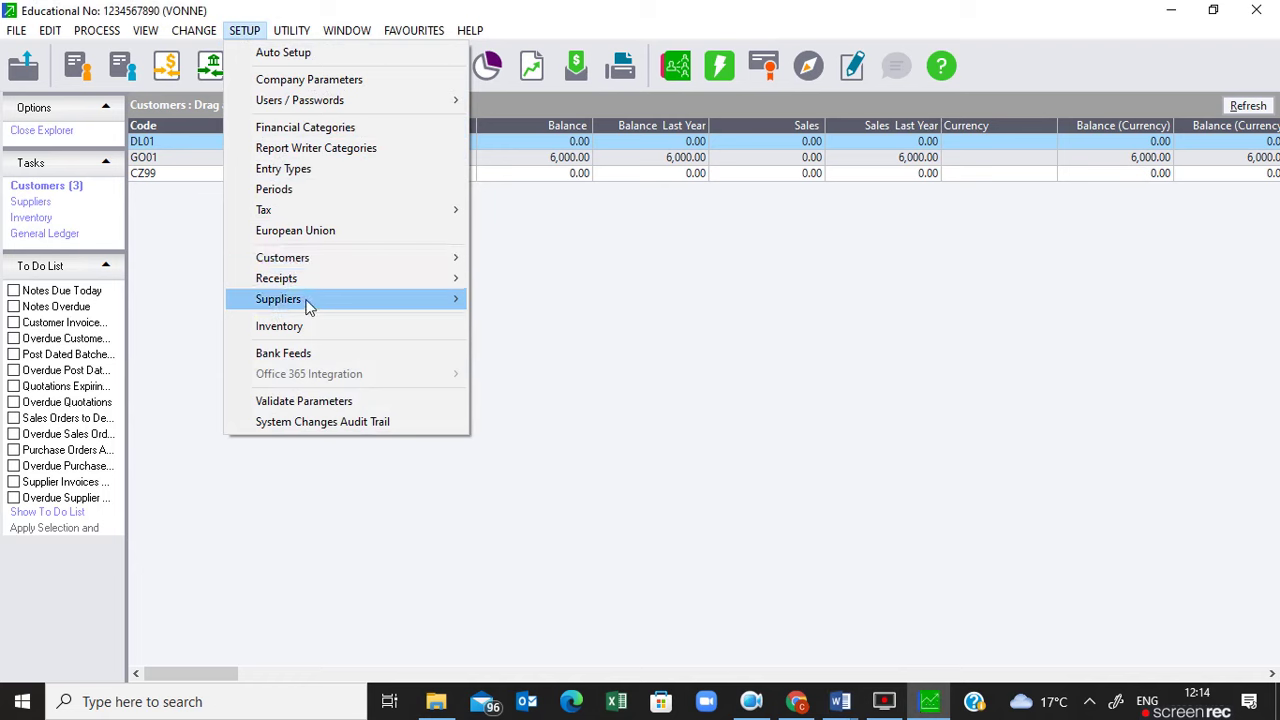
mouse_move(316, 305)
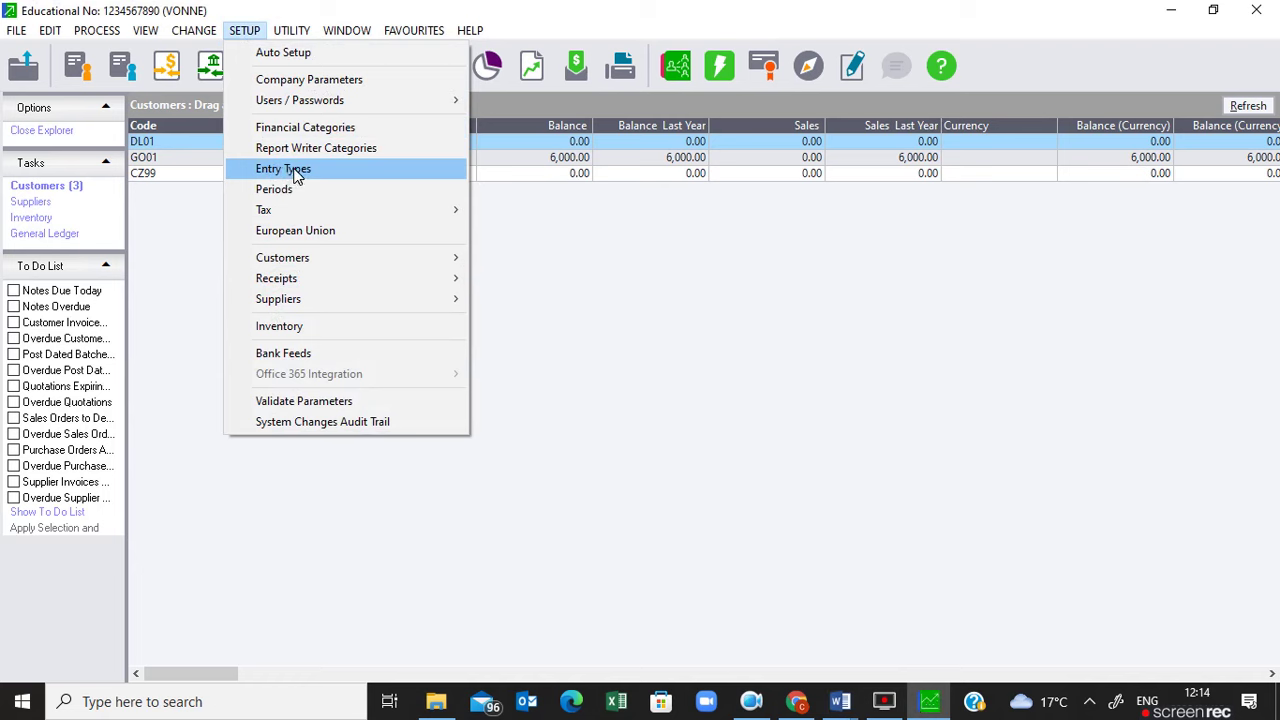
left_click(850, 708)
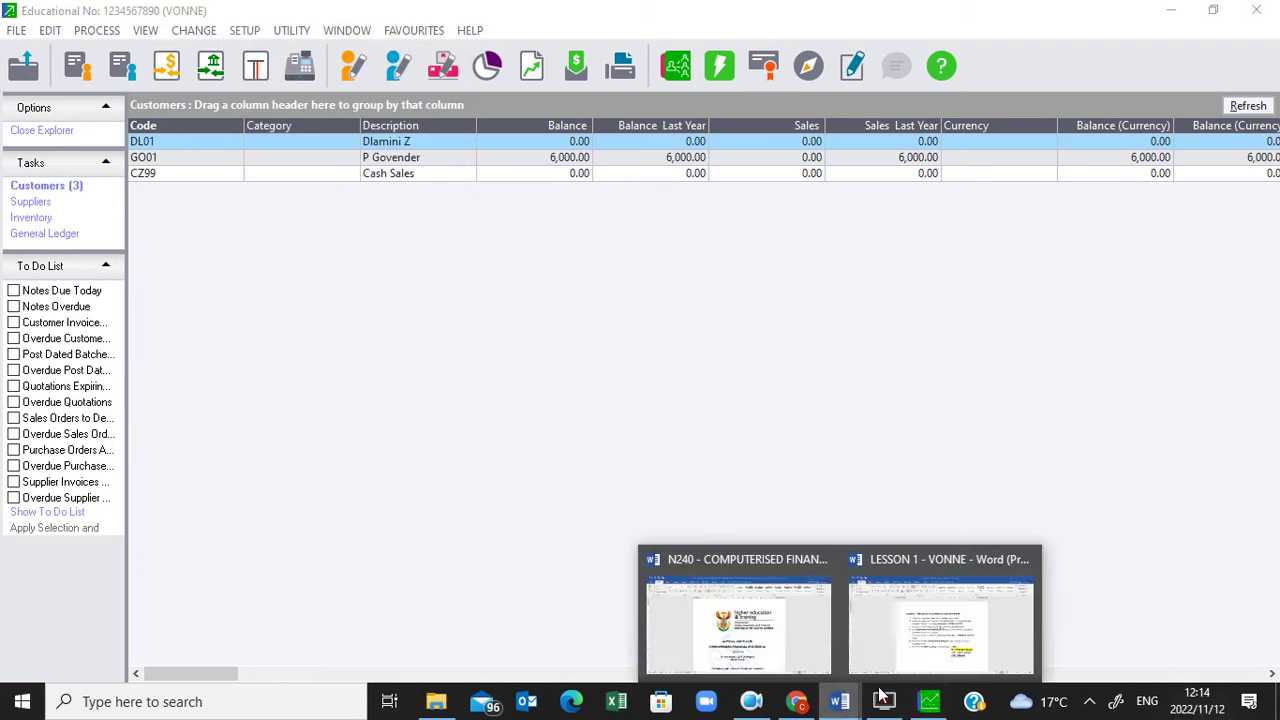
left_click(940, 655)
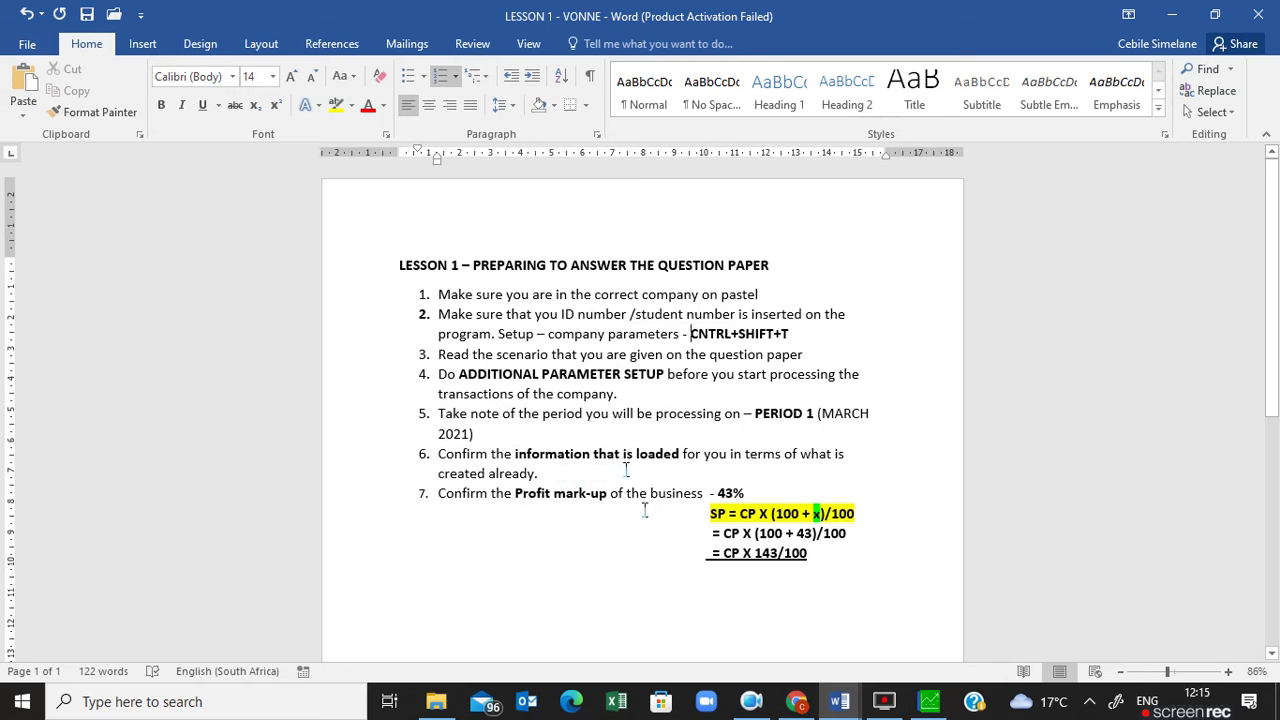
left_click(929, 702)
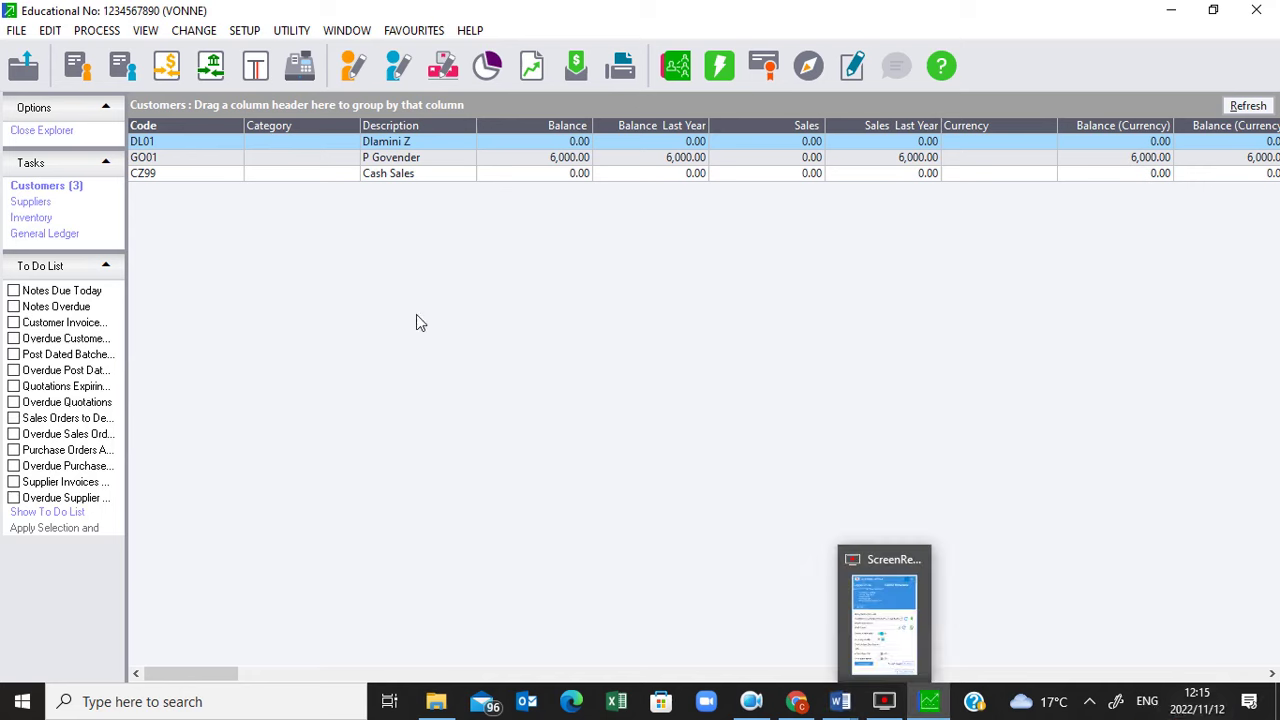
- Browse the suppliers, customers and seven inventory items, then bring the Lesson 1 Word notes forward
left_click(58, 213)
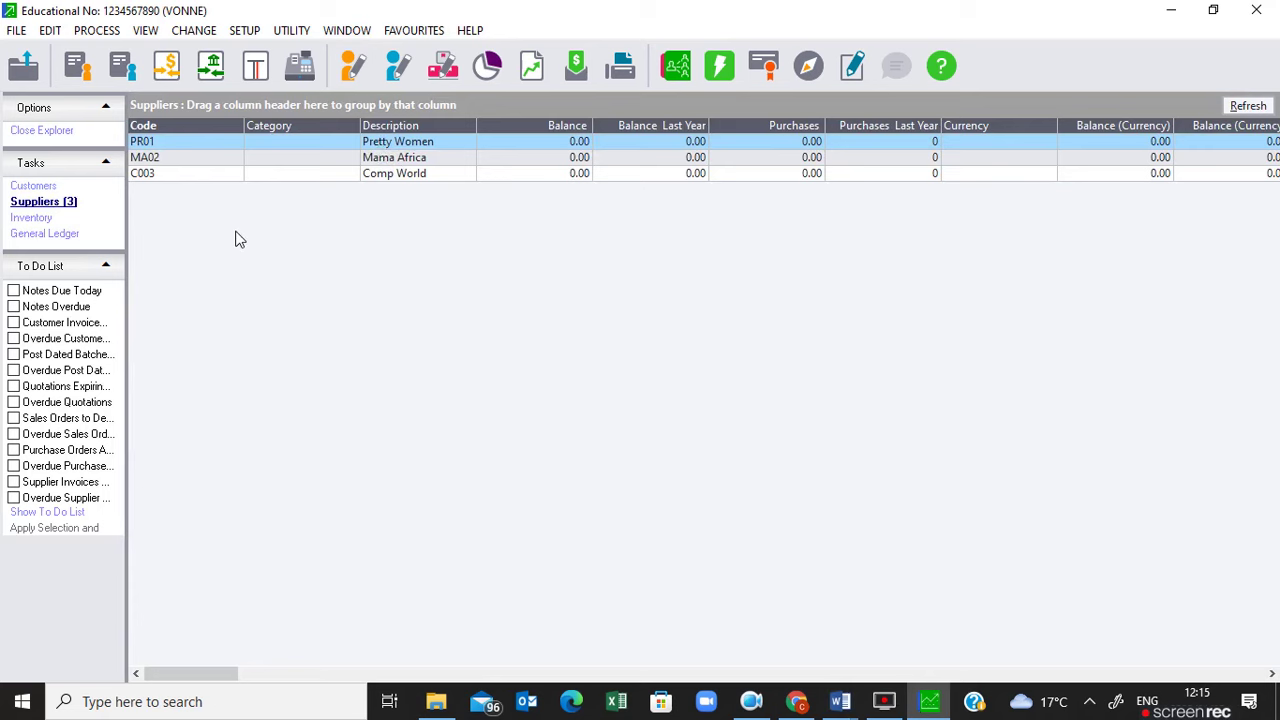
left_click(72, 203)
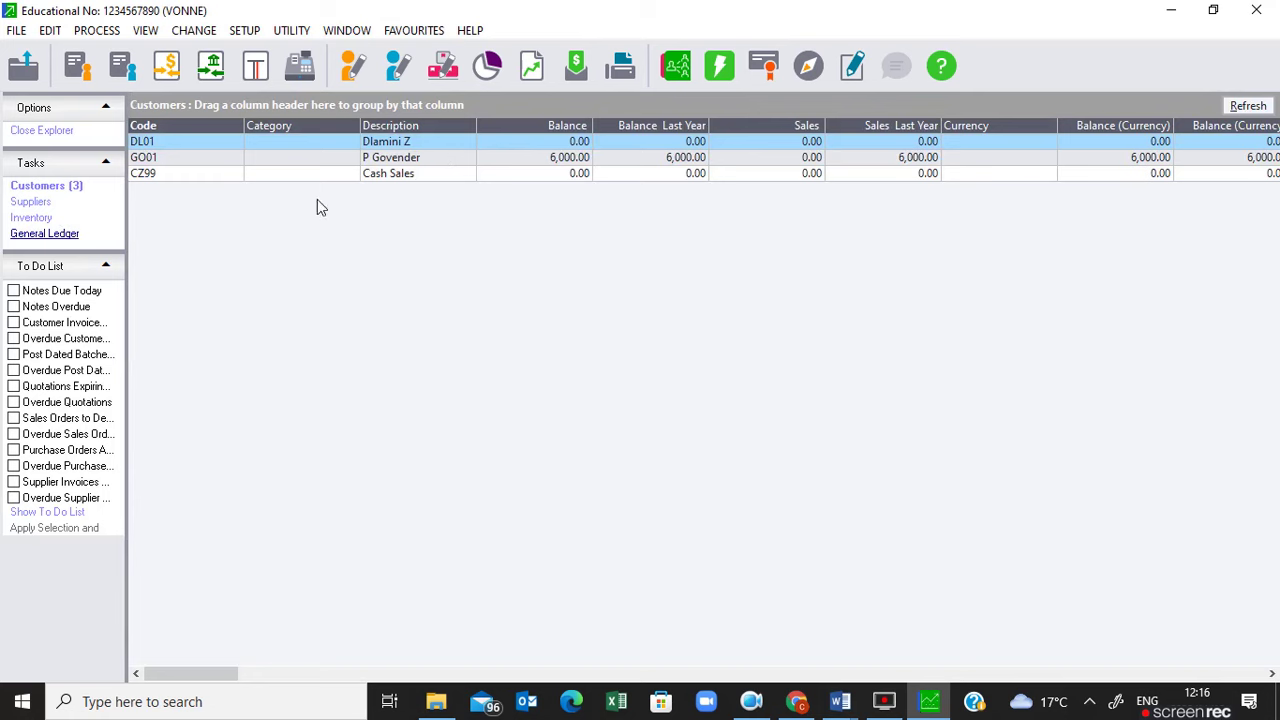
left_click(50, 234)
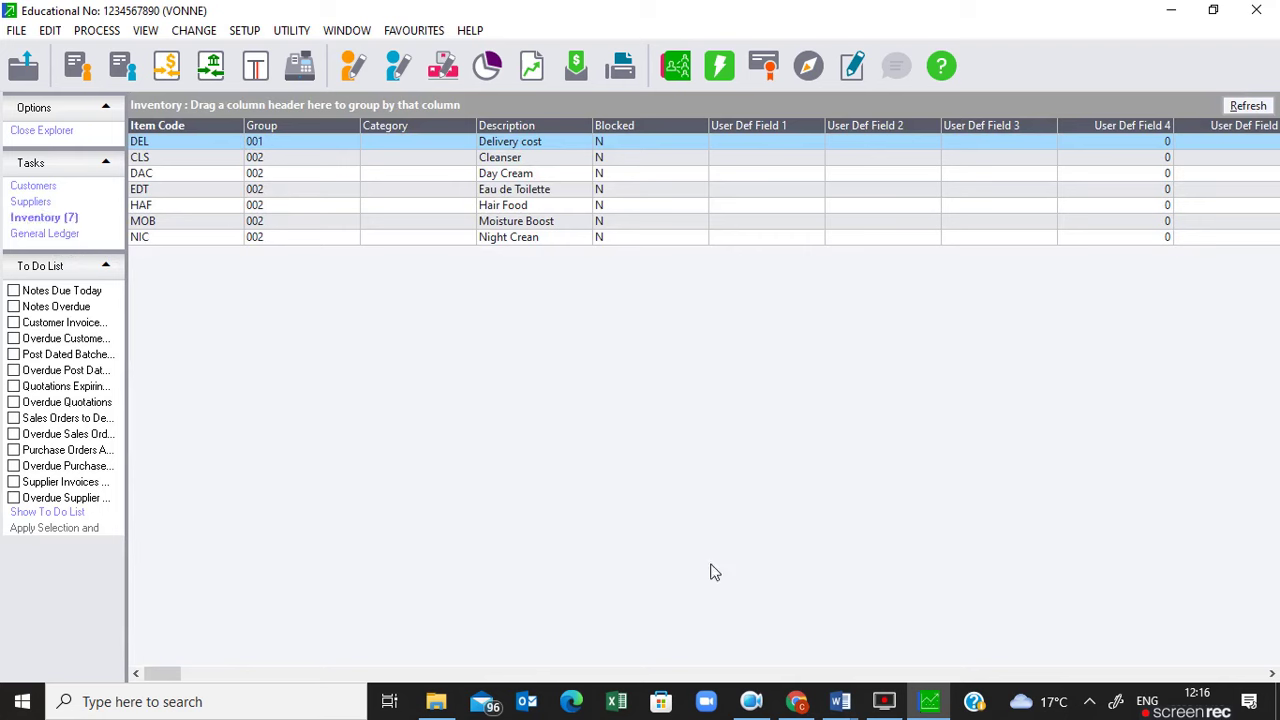
mouse_move(855, 708)
left_click(895, 660)
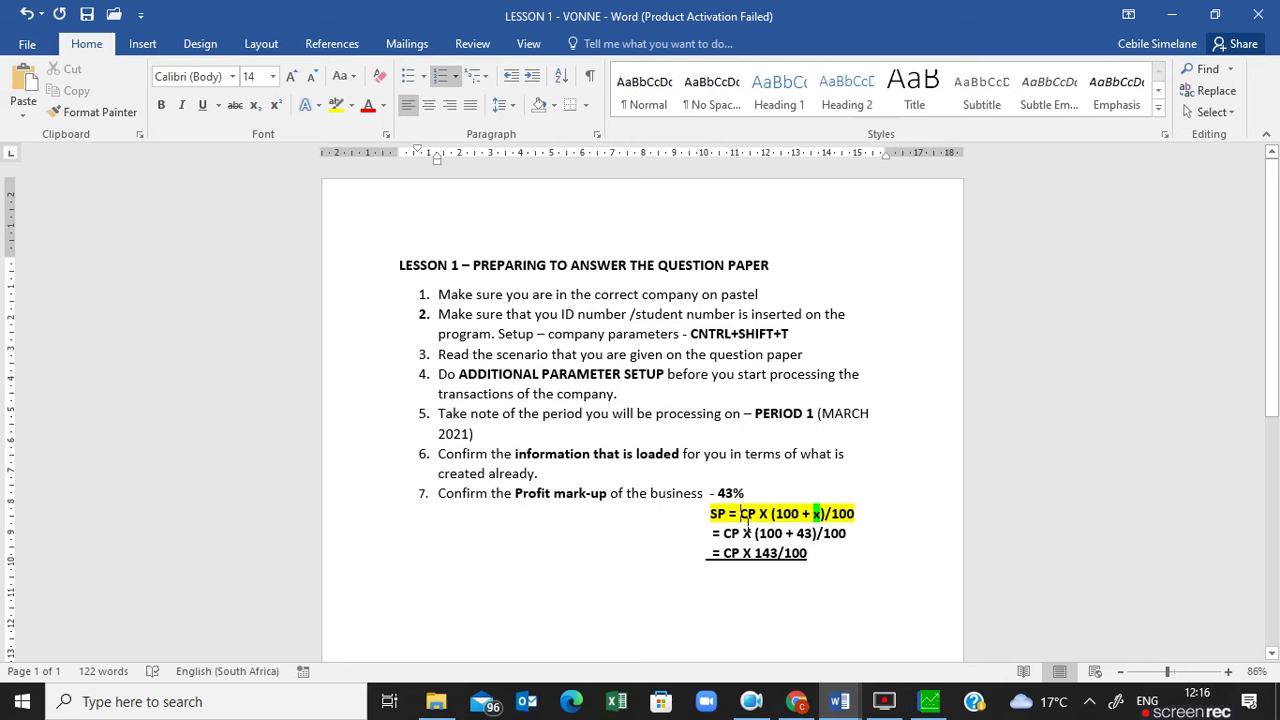
- Highlight CP in the SP = CP X 143/100 mark-up formula, then return to Pastel's inventory list
double_click(747, 516)
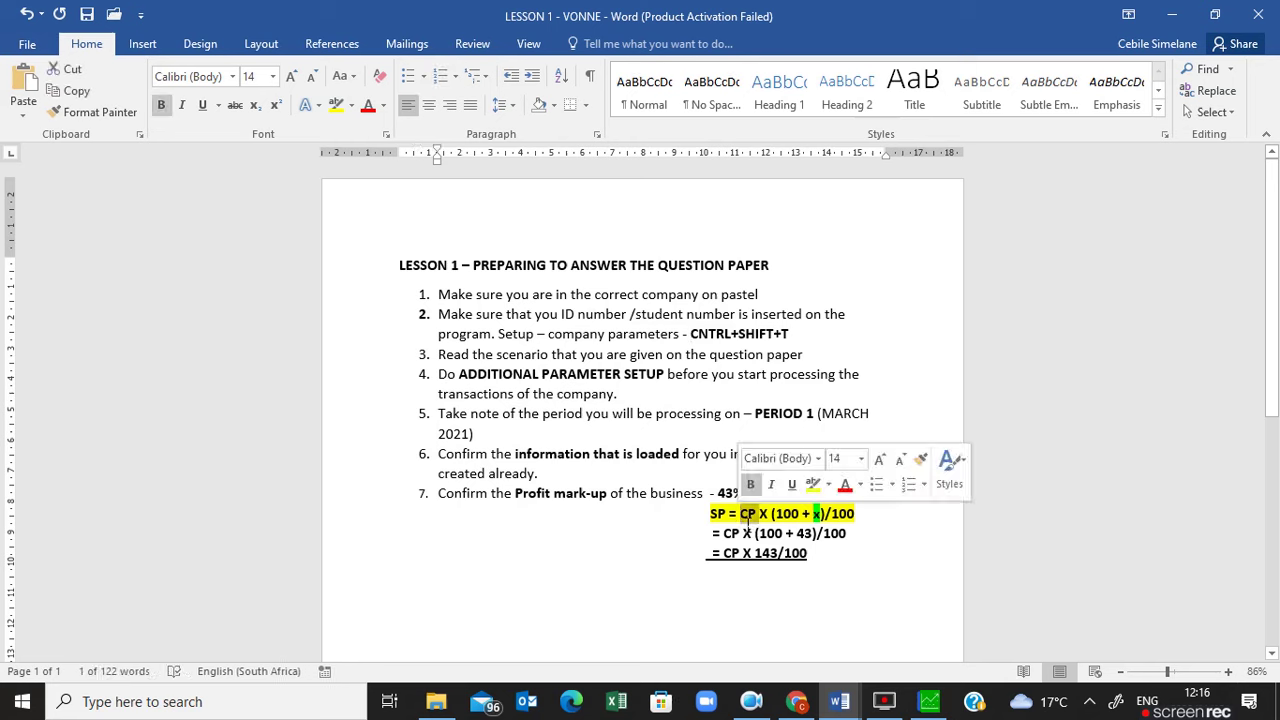
left_click(910, 413)
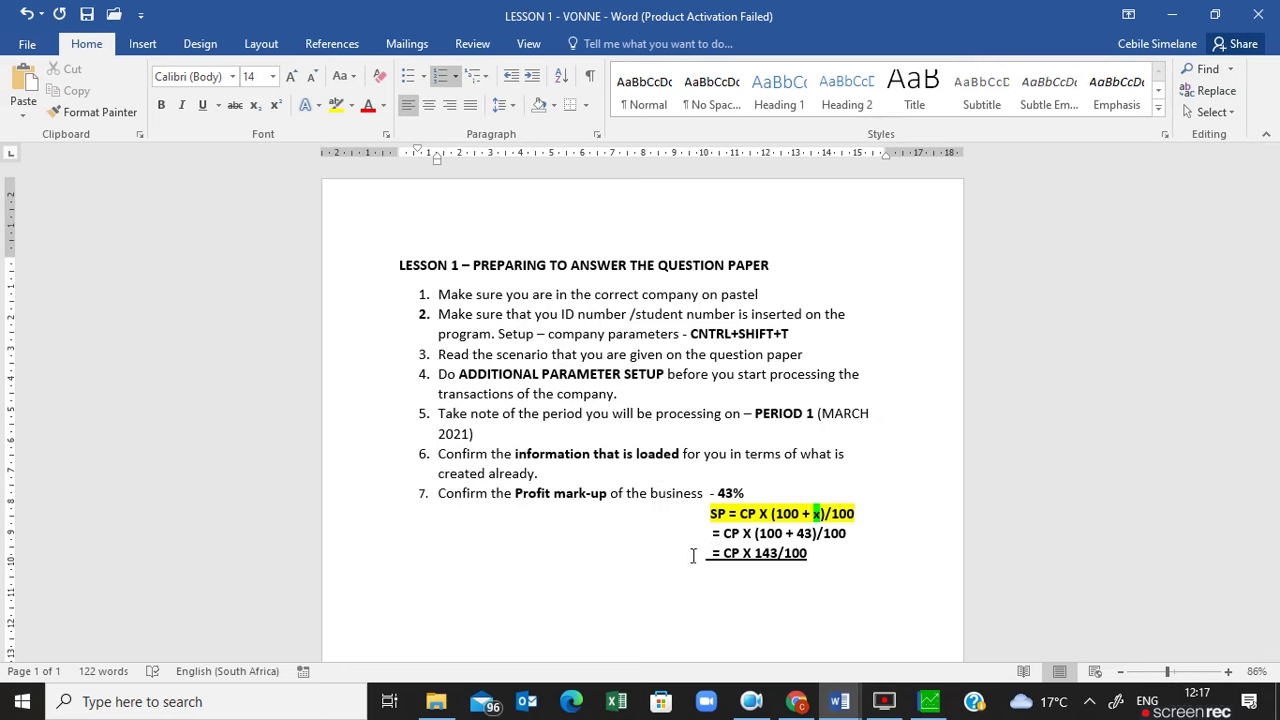
left_click(922, 714)
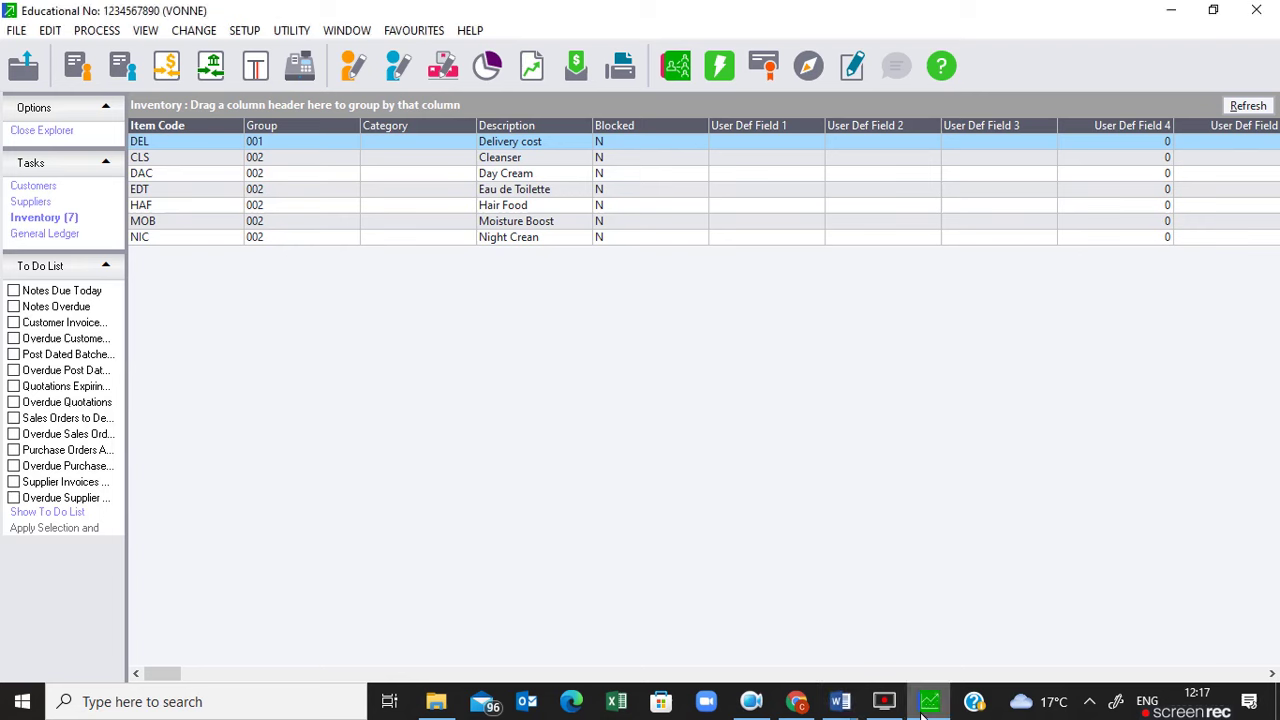
- Show the 119-account general ledger list, then bring the Lesson 1 Word notes forward
left_click(54, 238)
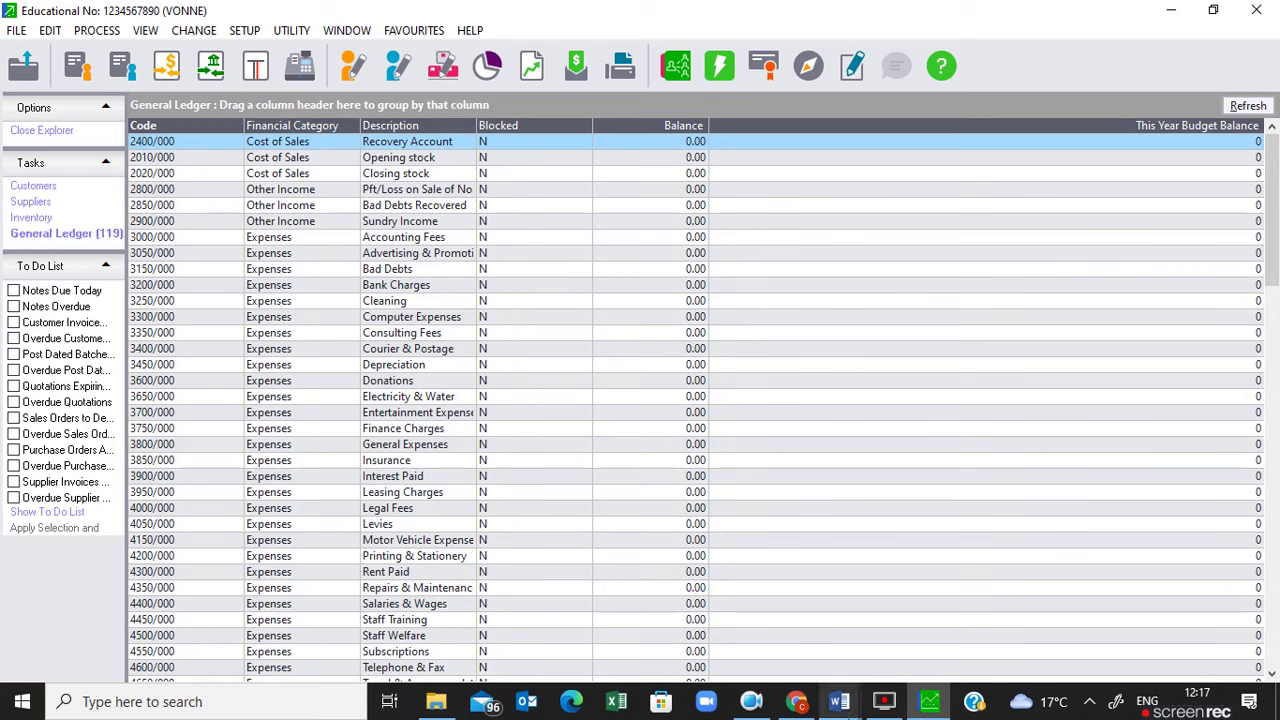
mouse_move(843, 708)
left_click(938, 657)
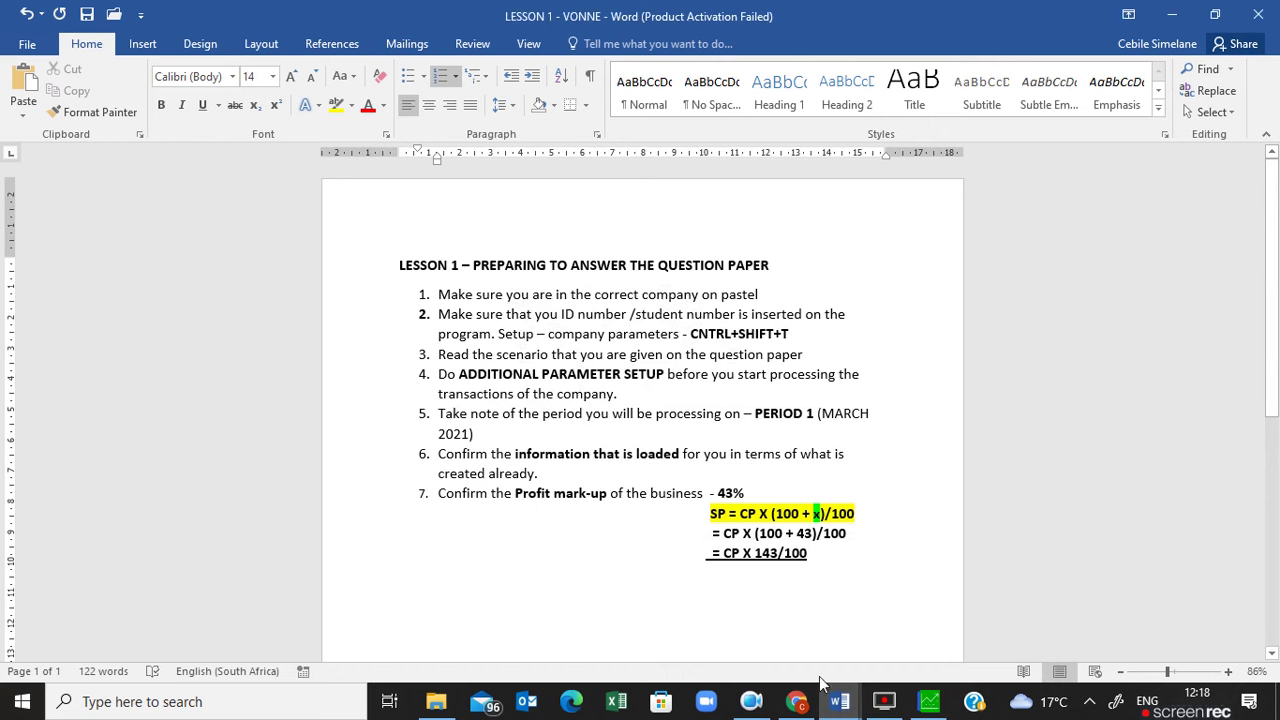
- Return from Word to Pastel's 119-account general ledger list
left_click(929, 702)
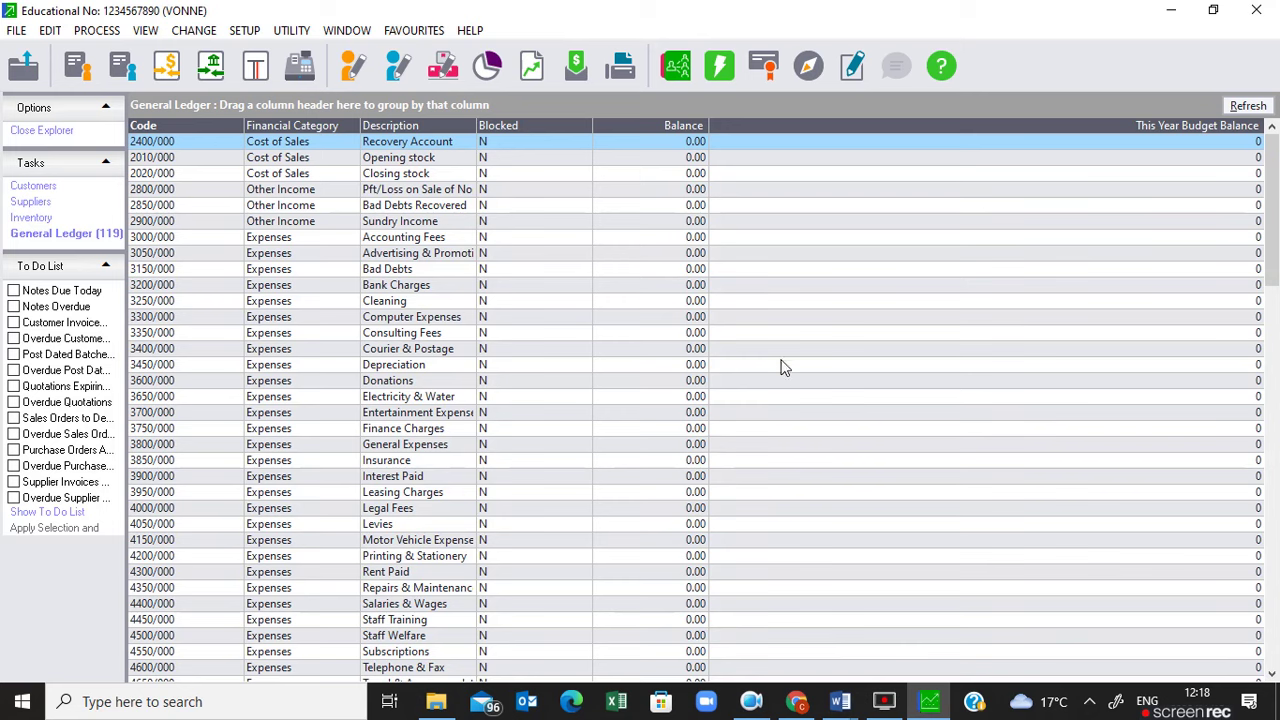
mouse_move(928, 712)
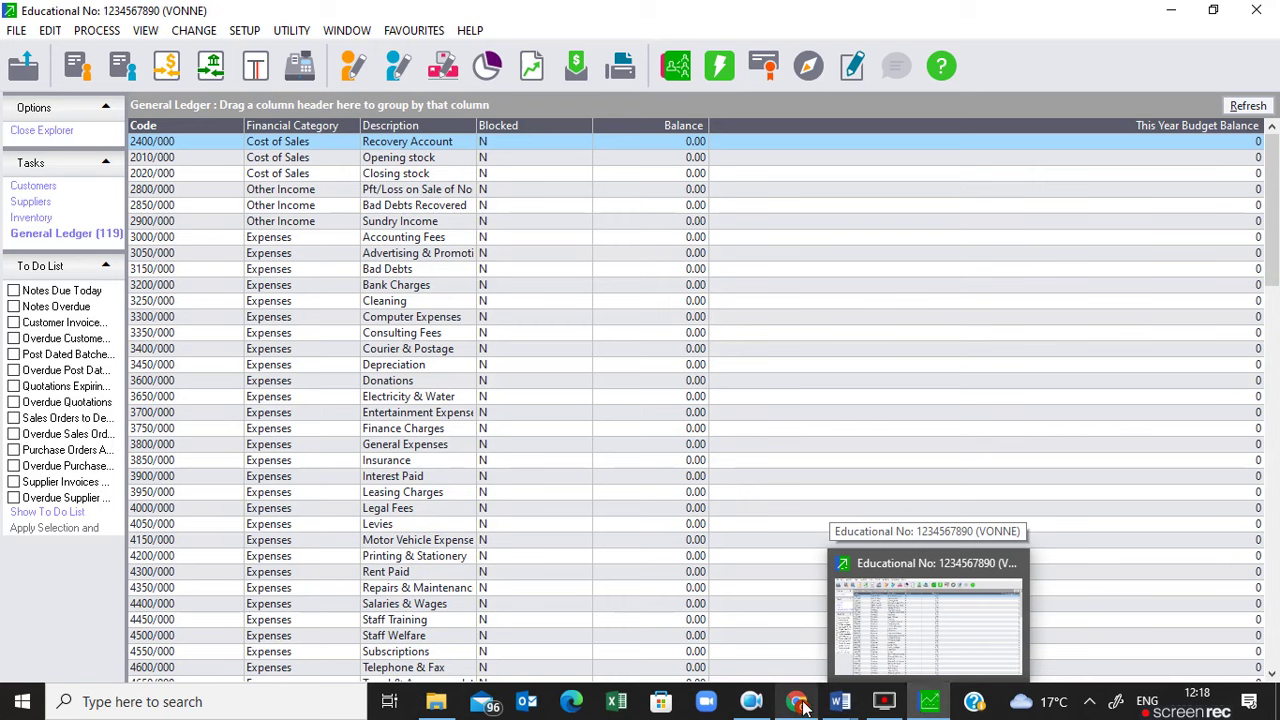
left_click(884, 706)
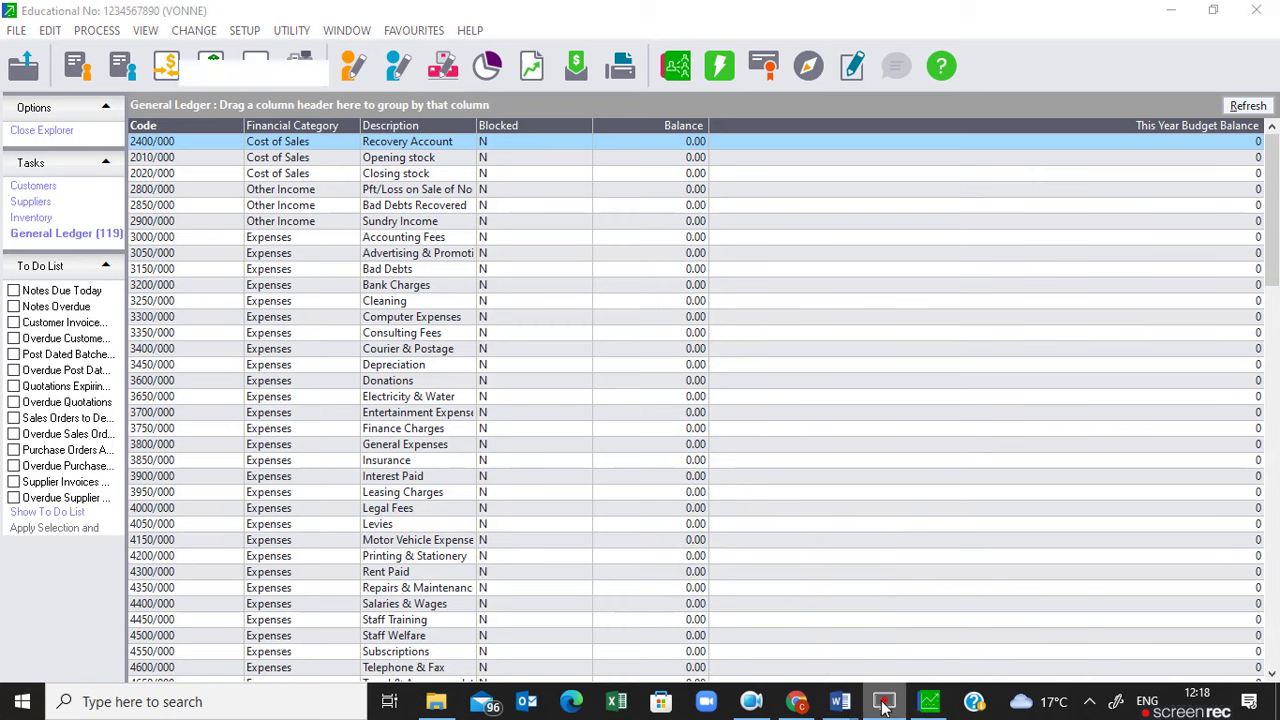